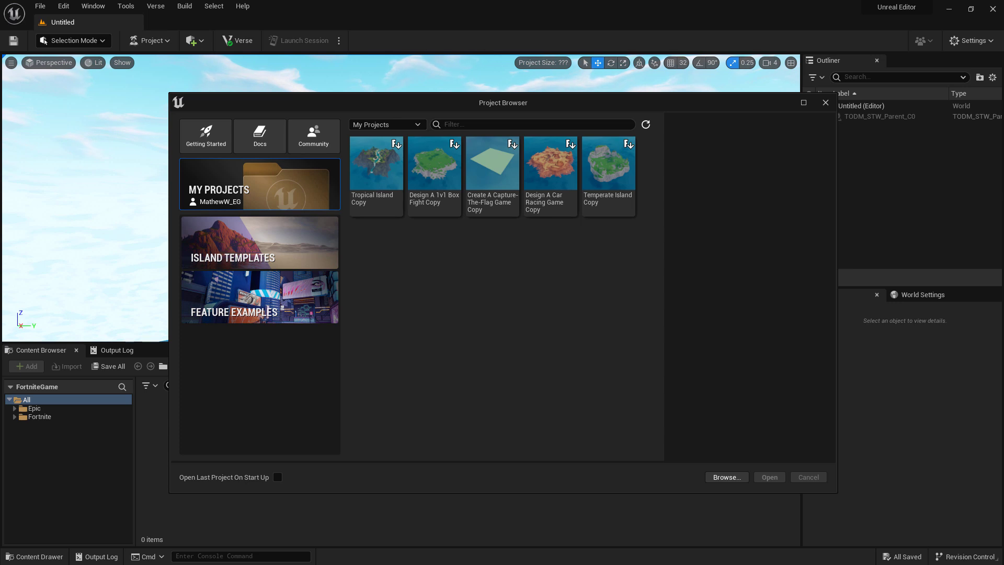
- Select the Tropical Island Copy project and change its project name to TropicalIslandCopy without spaces
left_click(387, 194)
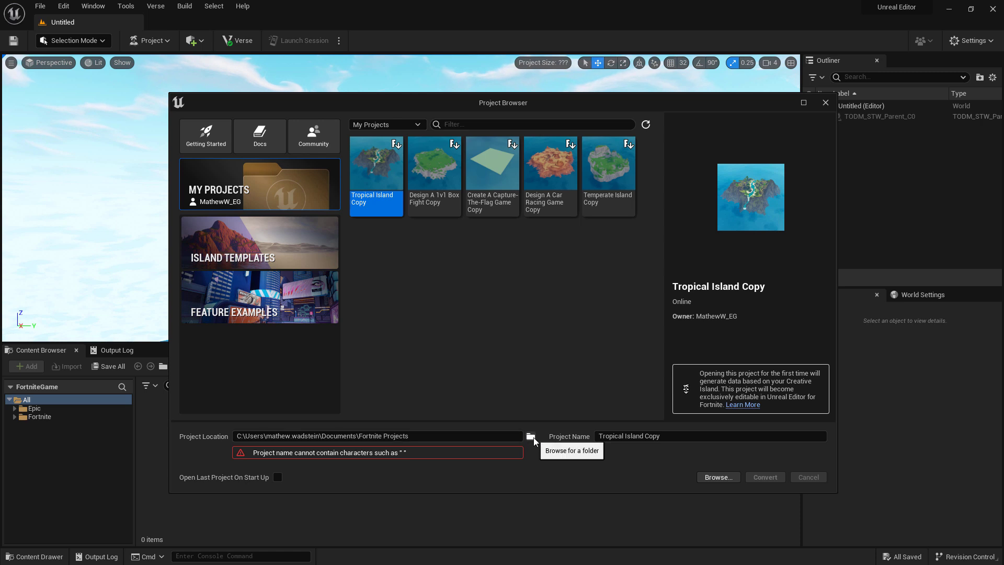
left_click(664, 436)
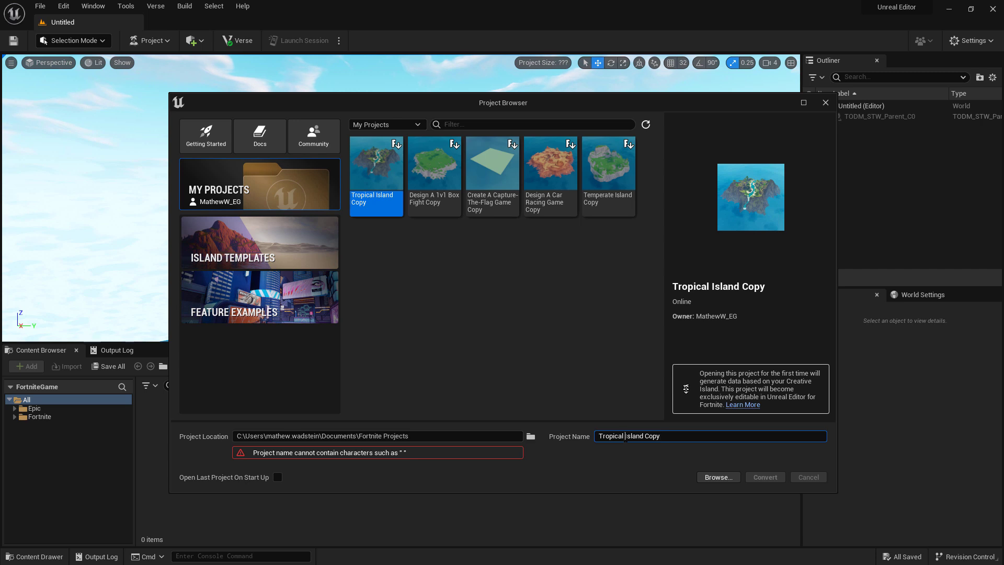
key("BackSpace")
key("ctrl+Right")
key("BackSpace")
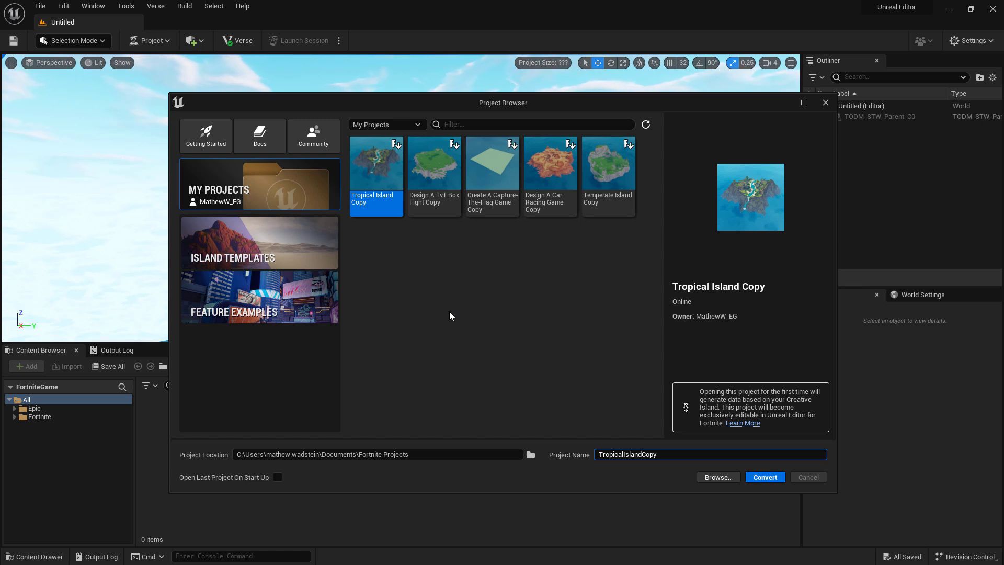
- Look through the available island templates, feature examples and the Epic Online Learning Projects option for the project list
left_click(322, 252)
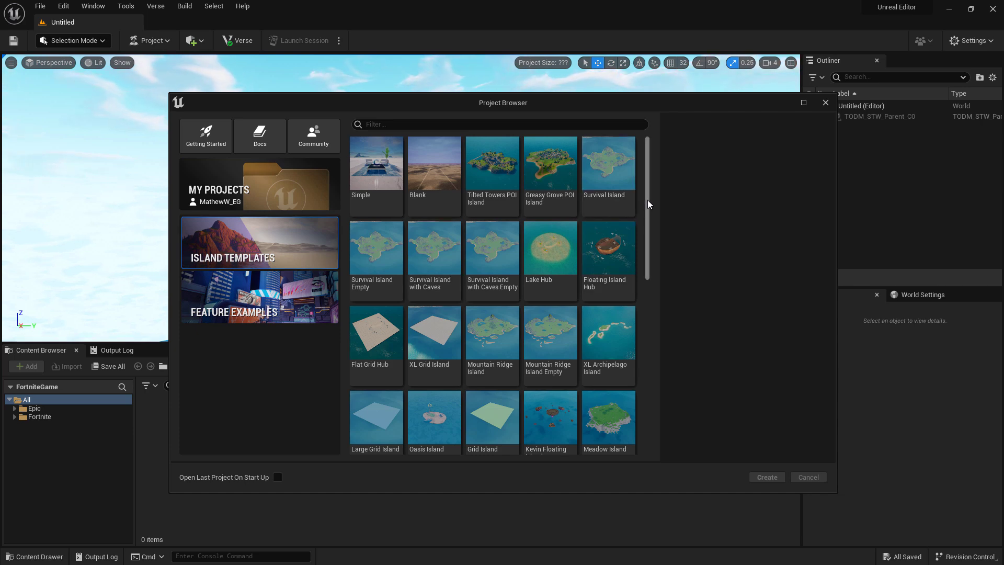
left_click_drag(648, 200, 635, 168)
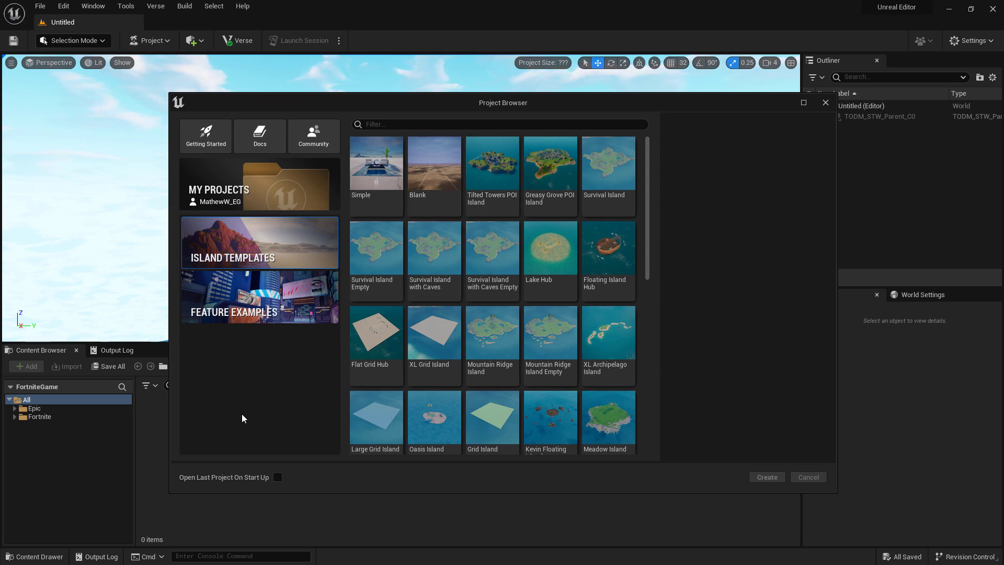
left_click(260, 306)
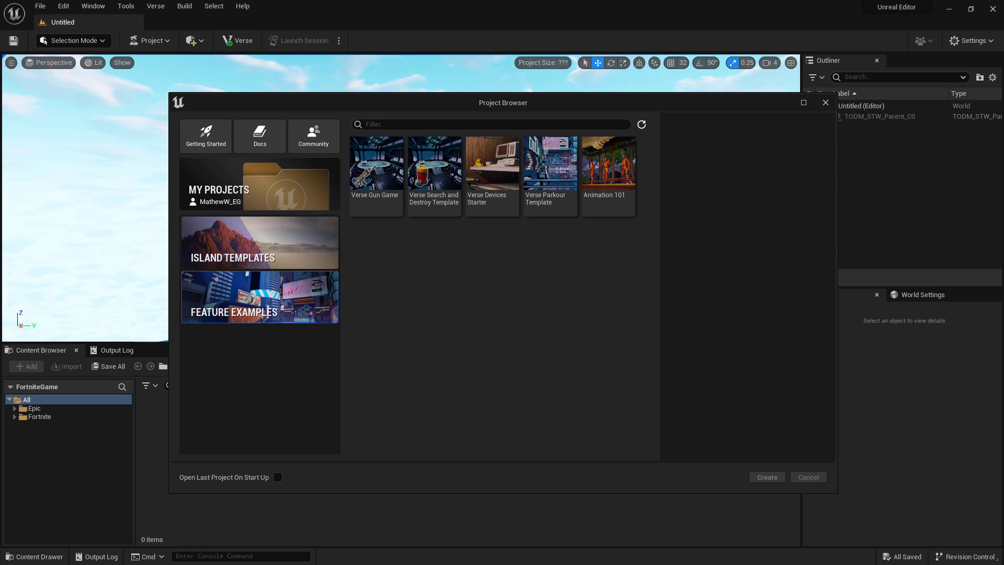
left_click(286, 197)
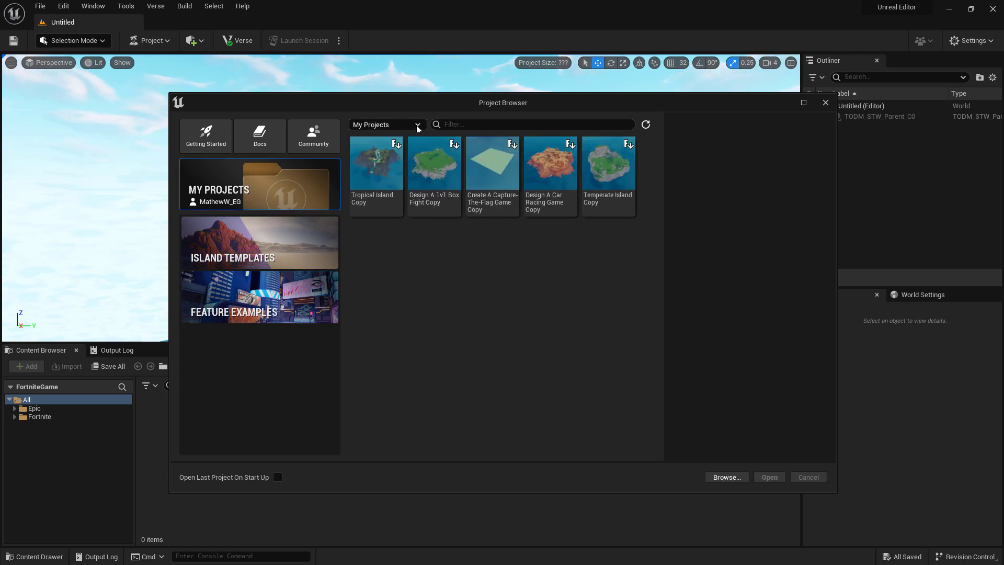
left_click(418, 125)
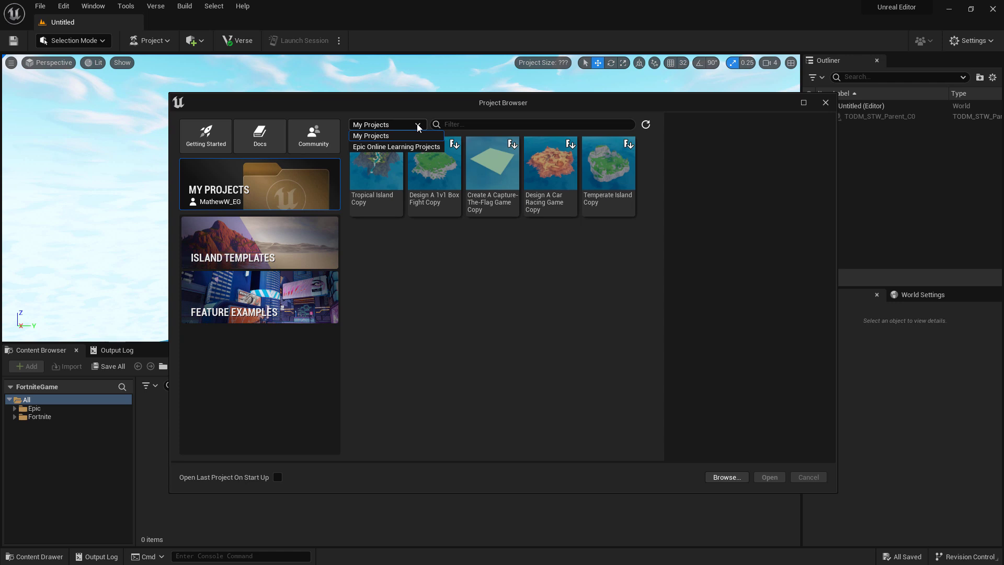
left_click(416, 146)
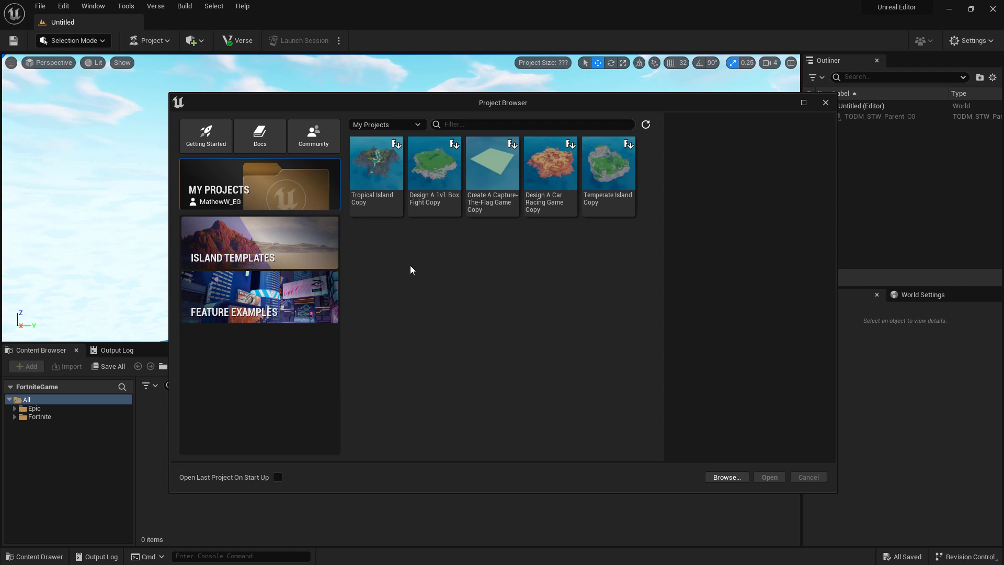
- Create a project named YourFirstHour from the Blank island template
left_click(300, 238)
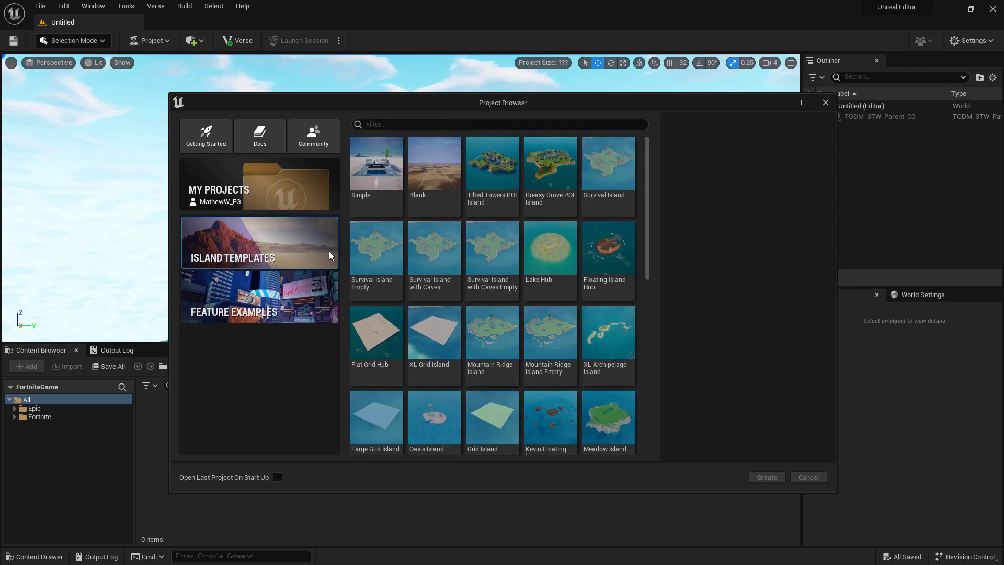
left_click(430, 177)
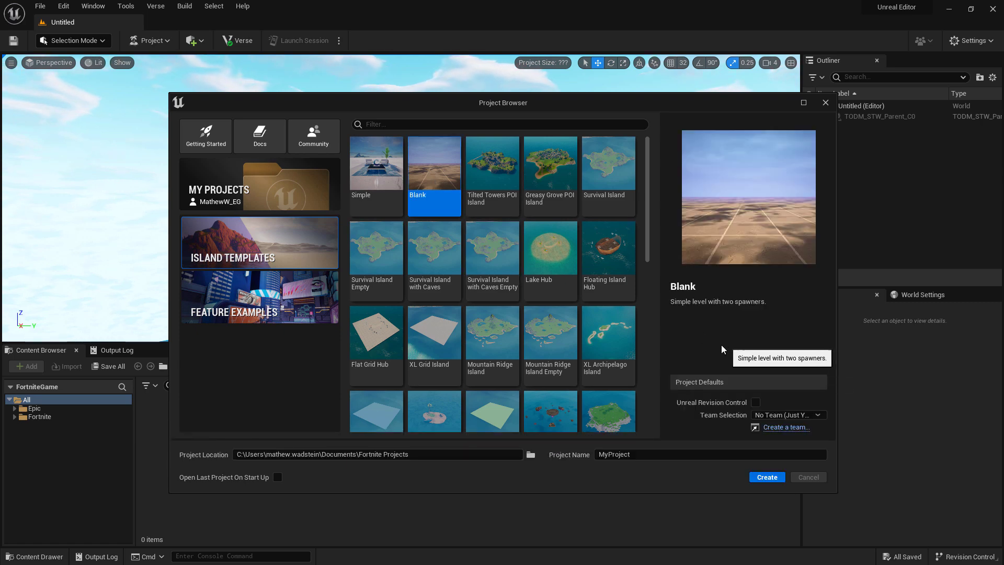
left_click(602, 454)
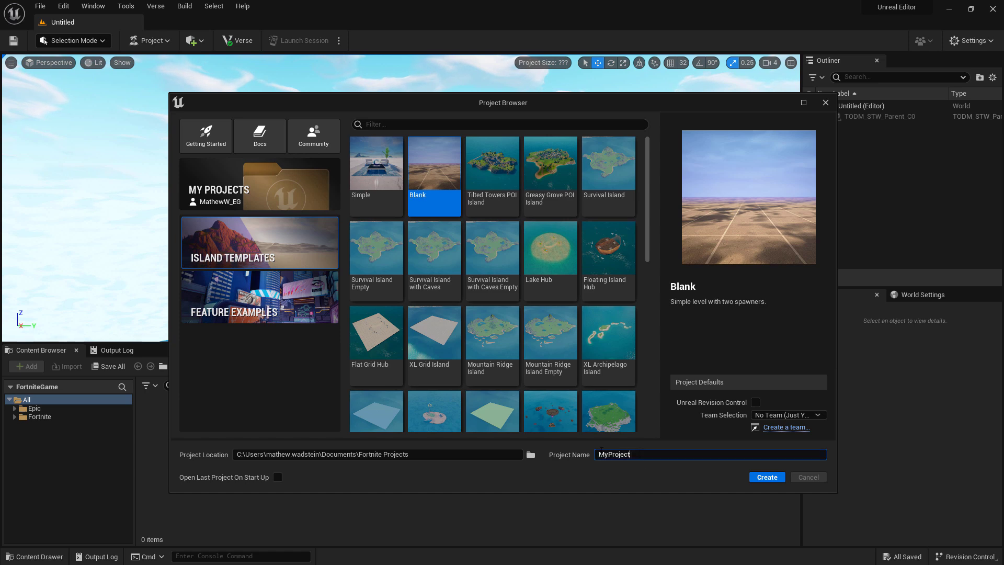
type("YourFirstHour")
left_click(767, 478)
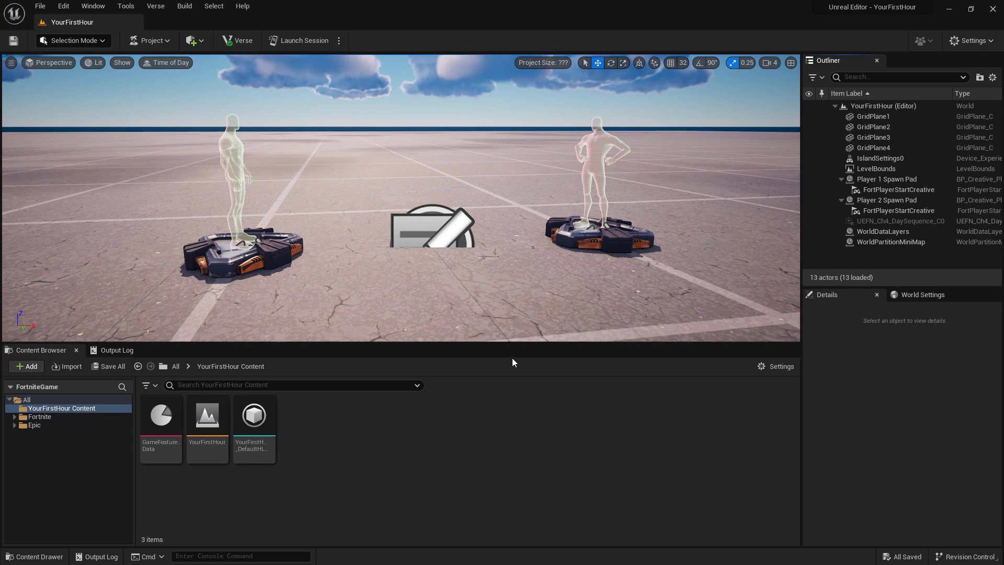
- Undock the Outliner into a floating window and close it
left_click_drag(828, 61, 474, 186)
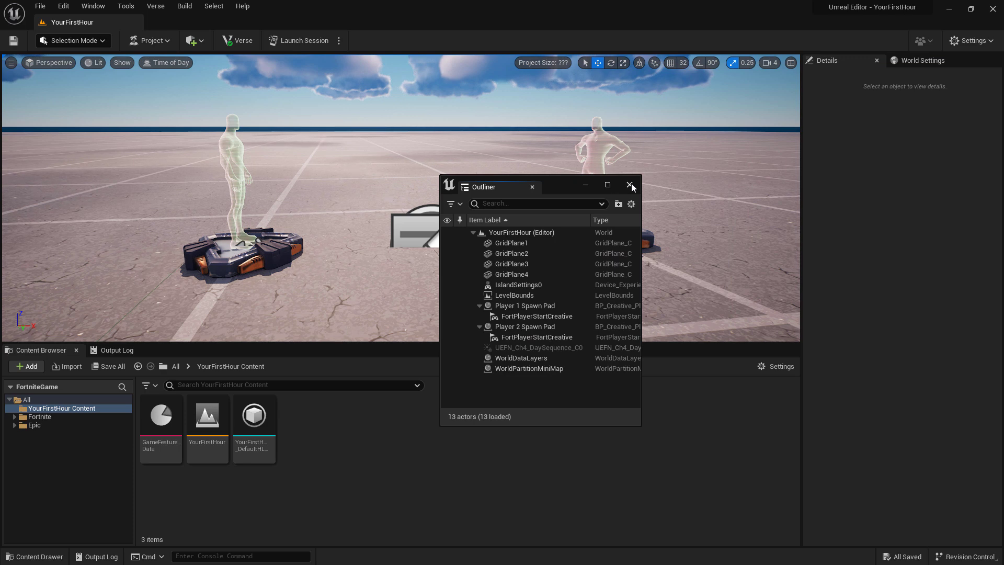
left_click(593, 186)
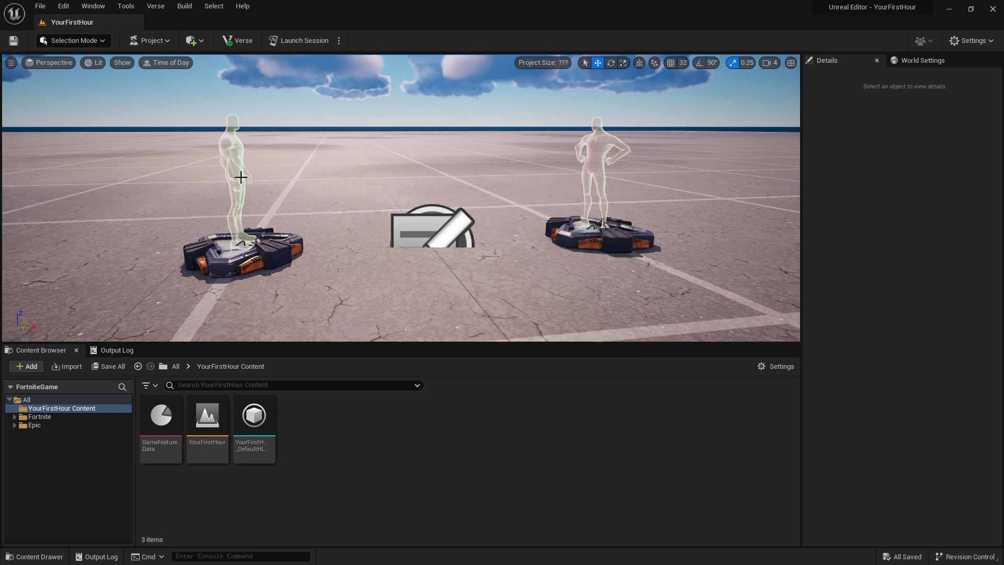
- Reset the editor's window arrangement by loading the Default Editor Layout
left_click(97, 9)
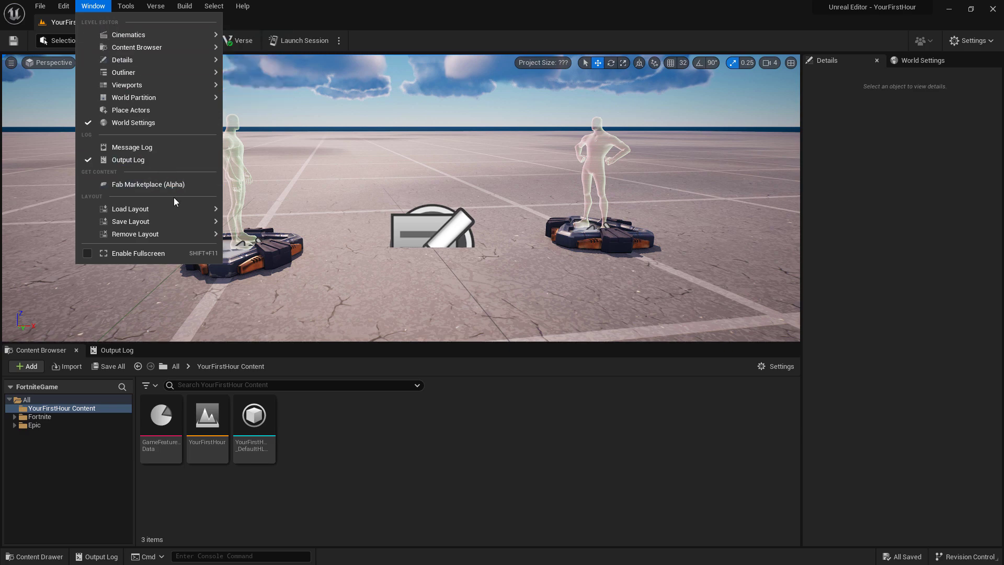
mouse_move(176, 206)
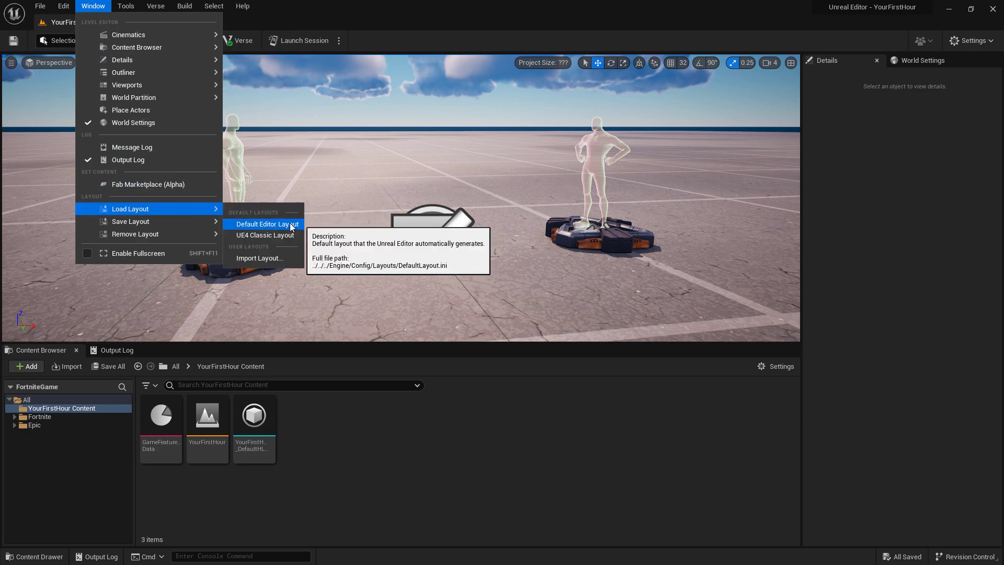
left_click(267, 224)
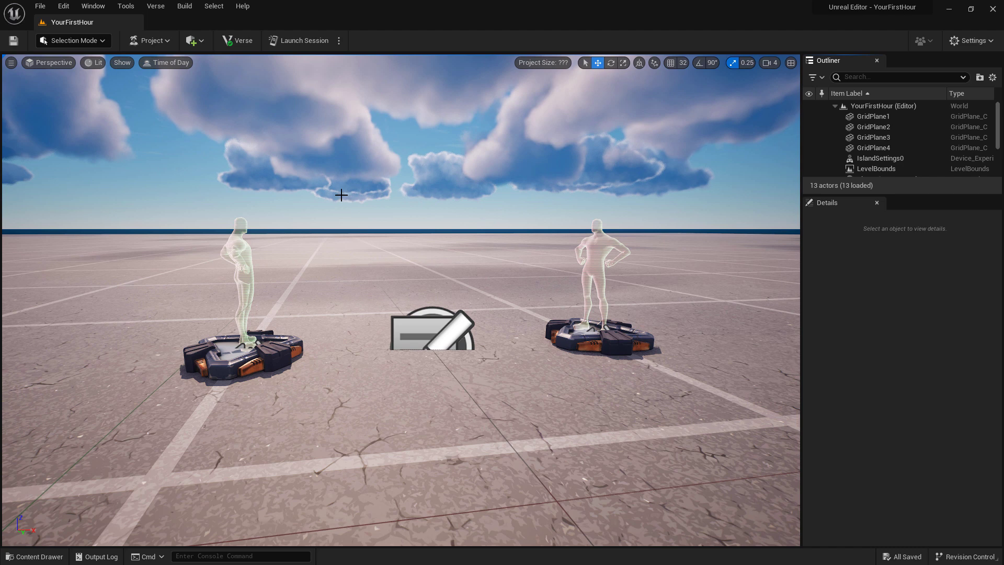
- View the islands that can be imported with New Level from Island
left_click(42, 7)
mouse_move(61, 8)
mouse_move(91, 8)
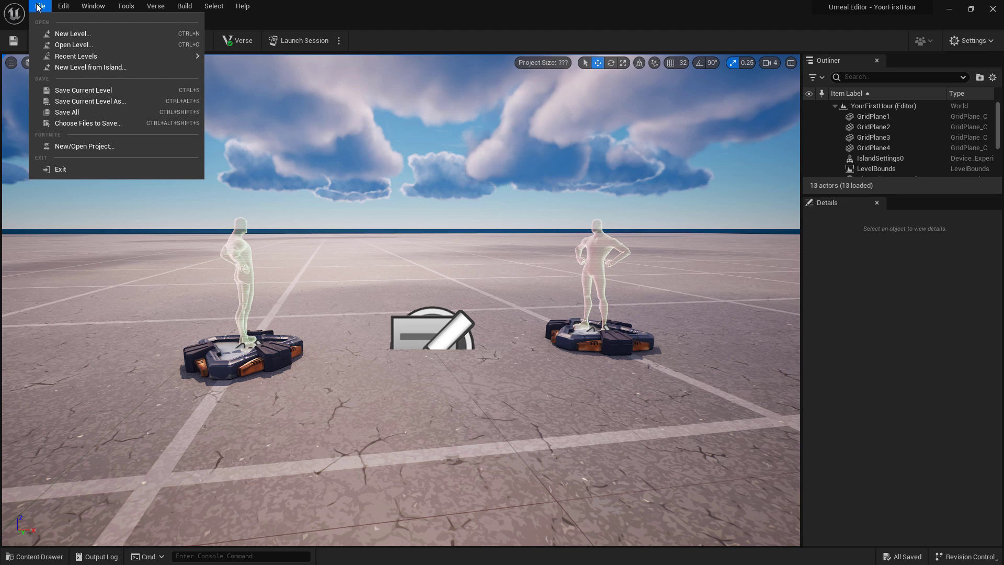
left_click(90, 68)
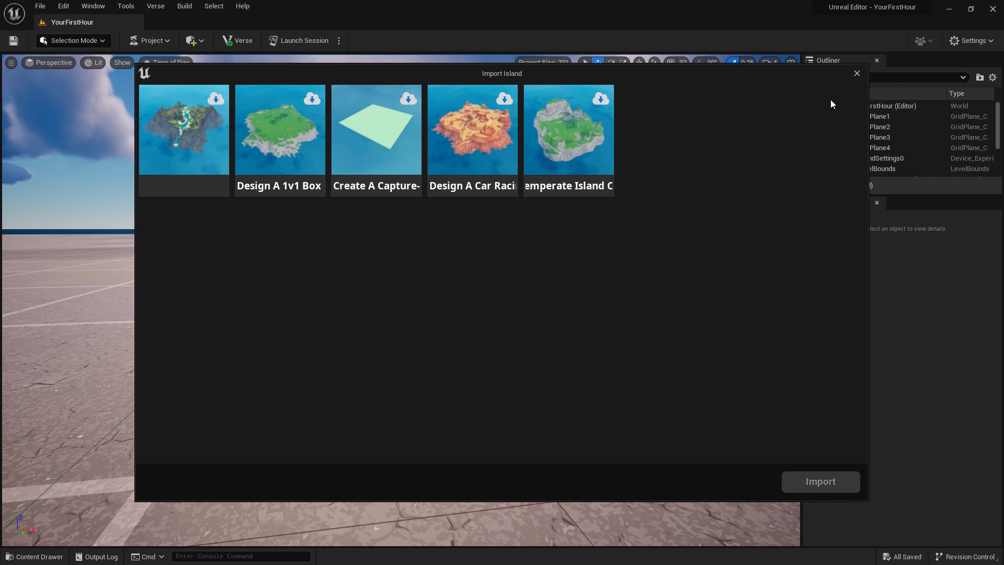
- Review the available editing, window, tools, build, selection and help commands of the level editor
left_click(63, 6)
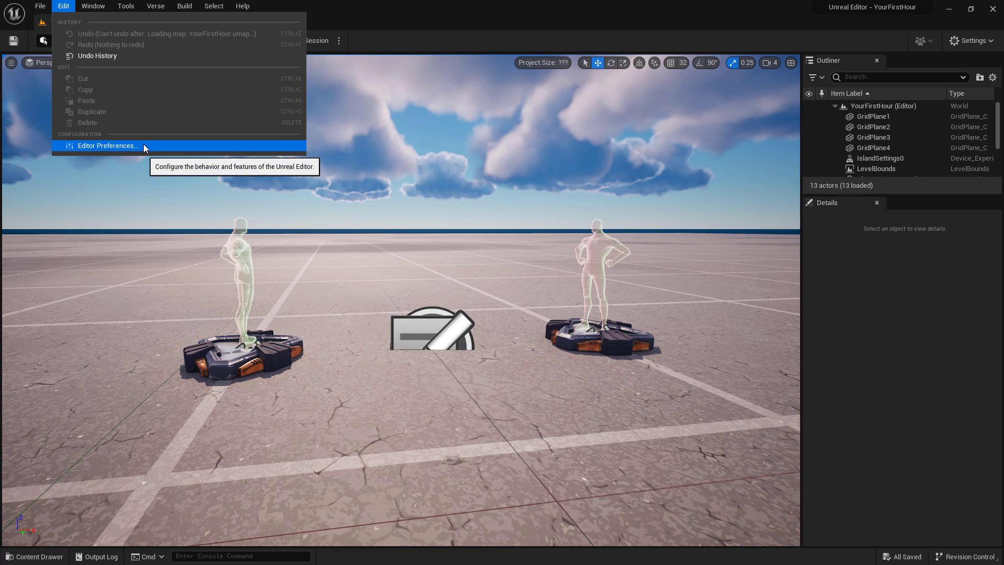
mouse_move(102, 6)
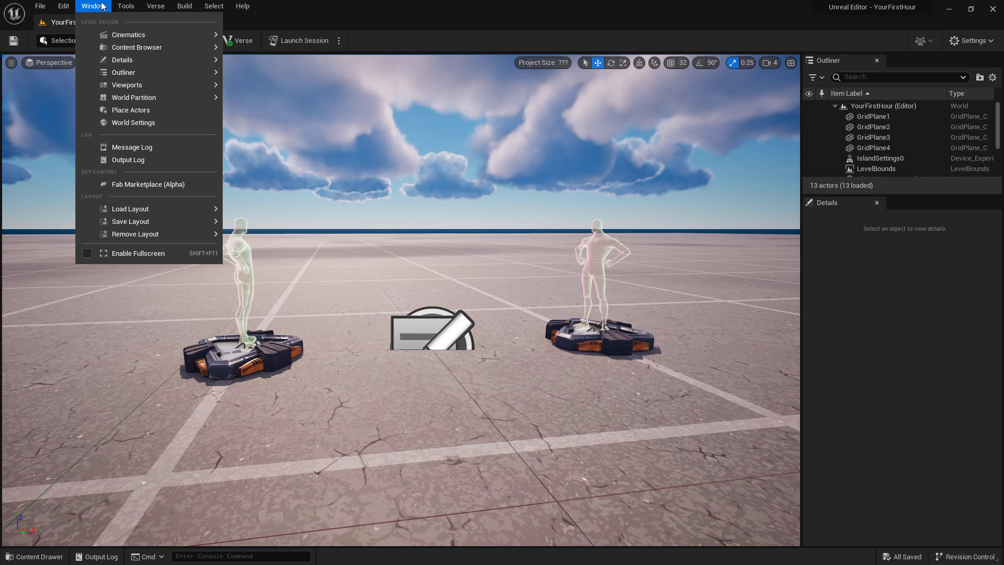
mouse_move(134, 6)
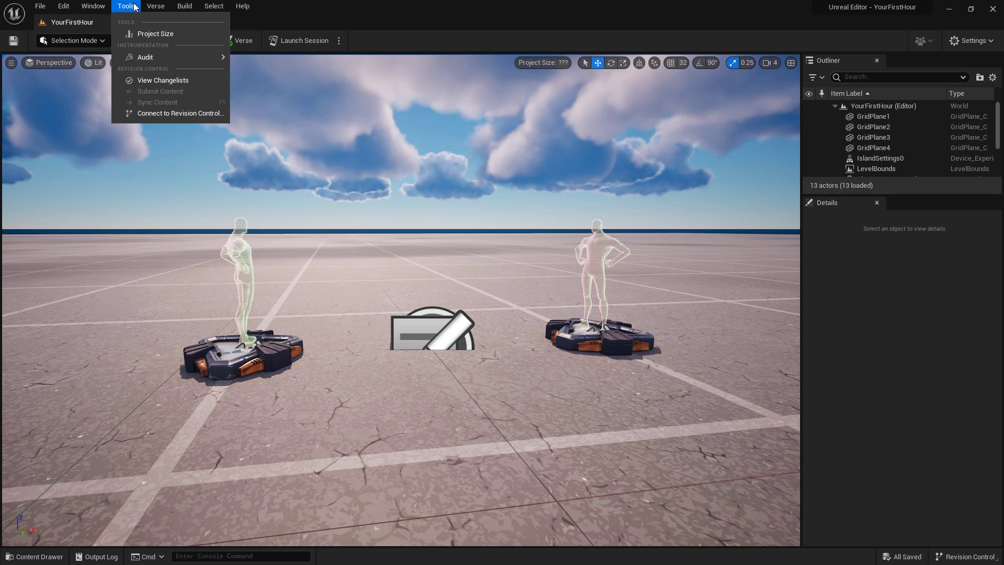
mouse_move(168, 7)
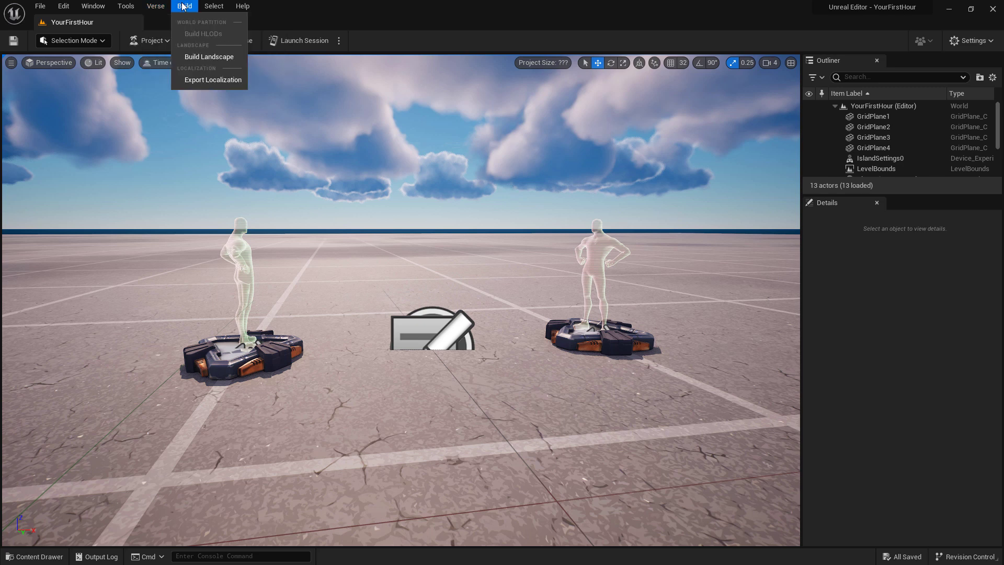
mouse_move(218, 5)
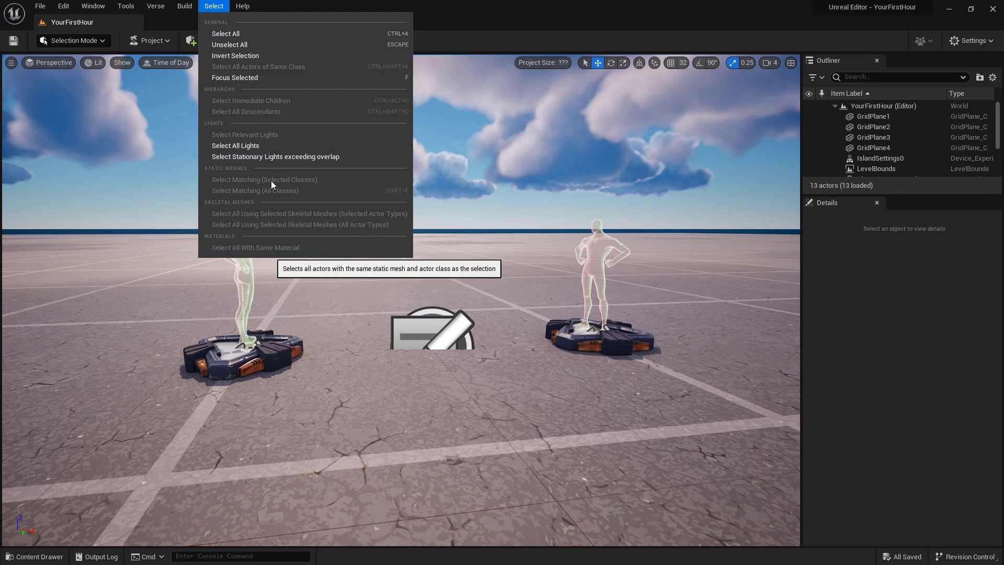
left_click(273, 6)
left_click(241, 7)
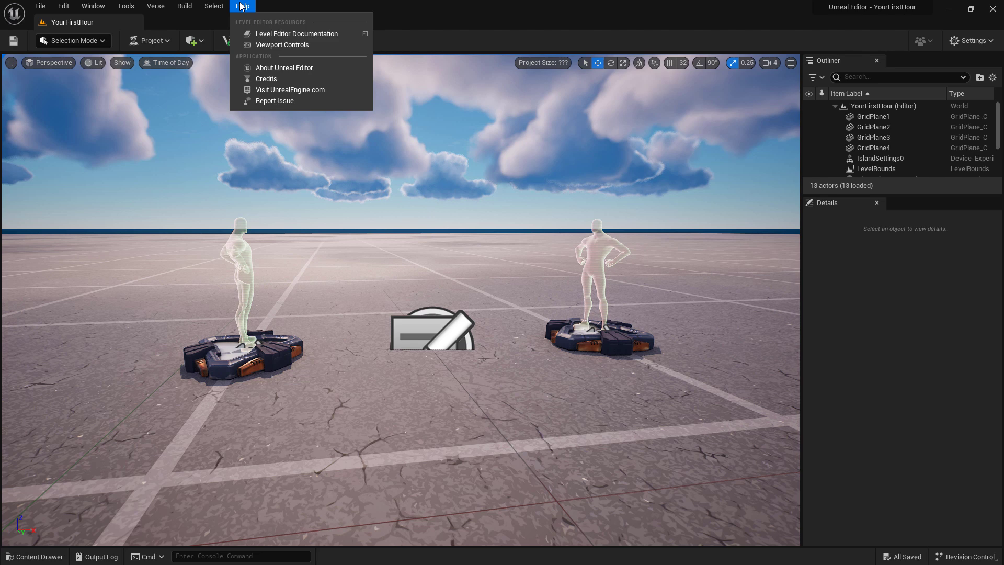
left_click(241, 6)
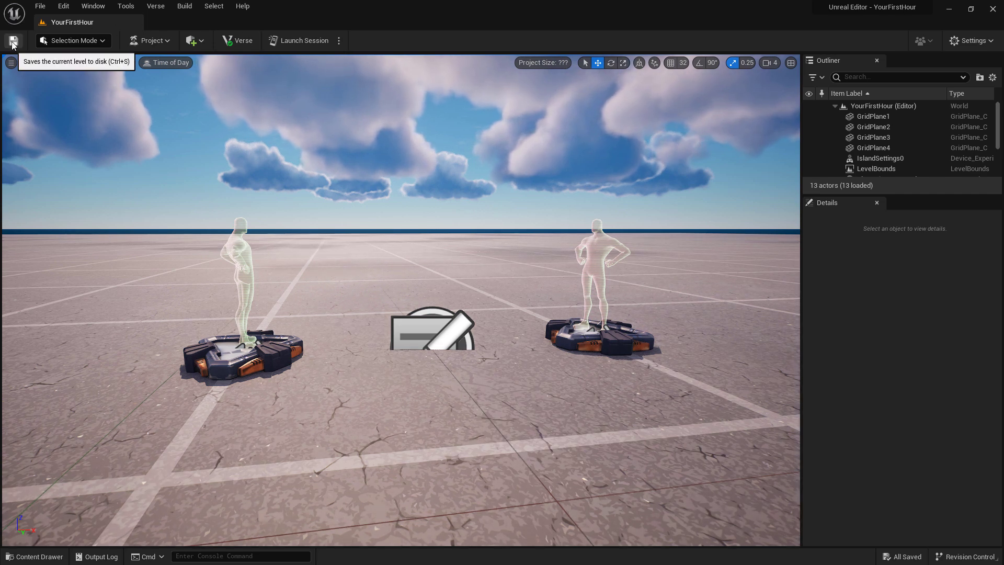
- Review the available editor modes, the project commands and the actor types that can be quickly added
left_click(101, 42)
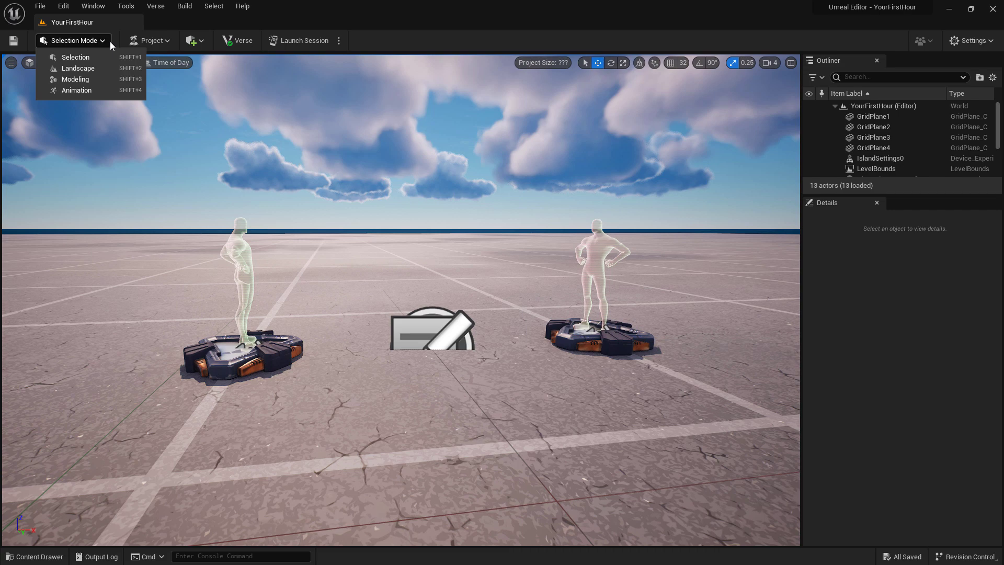
left_click(167, 40)
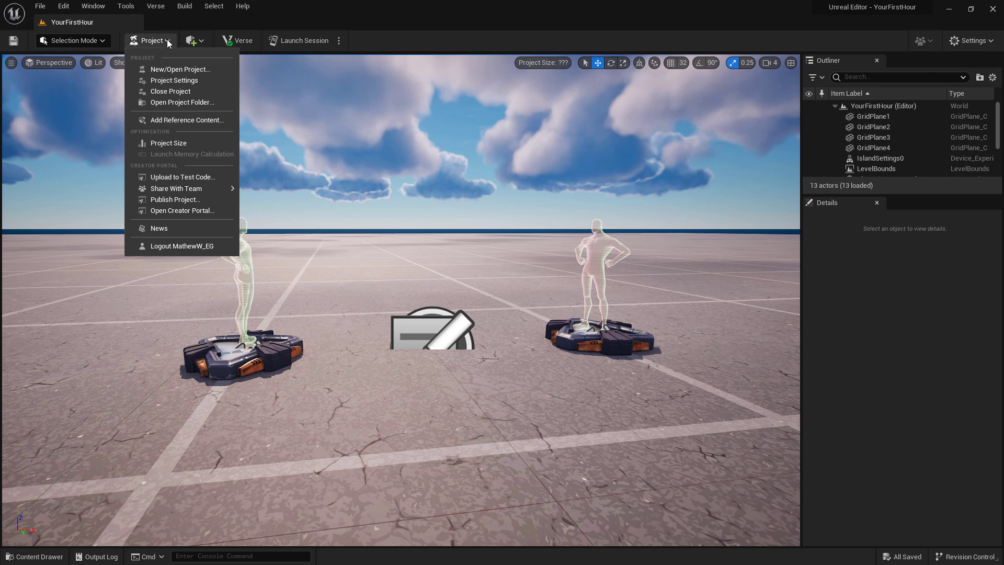
left_click(198, 41)
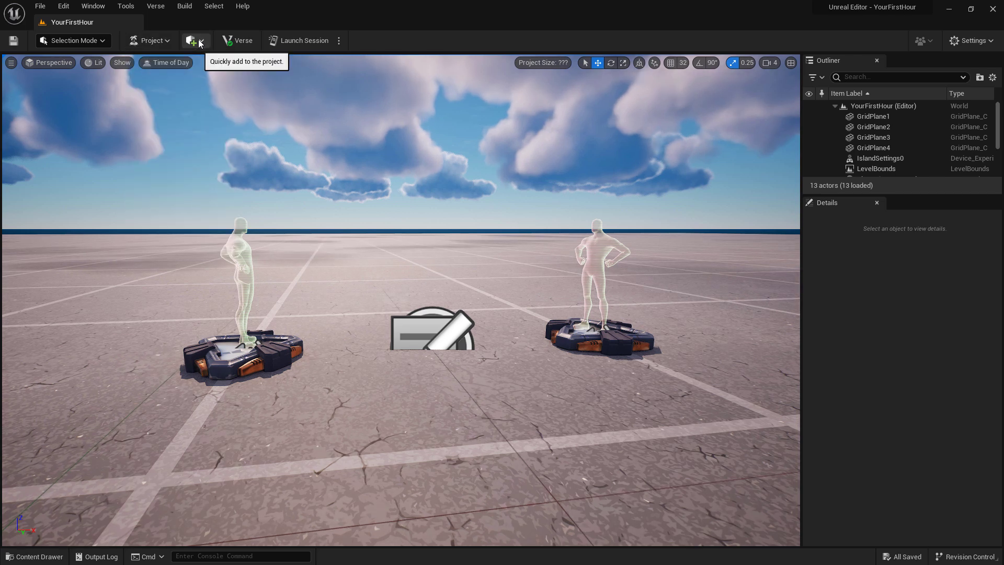
left_click(199, 42)
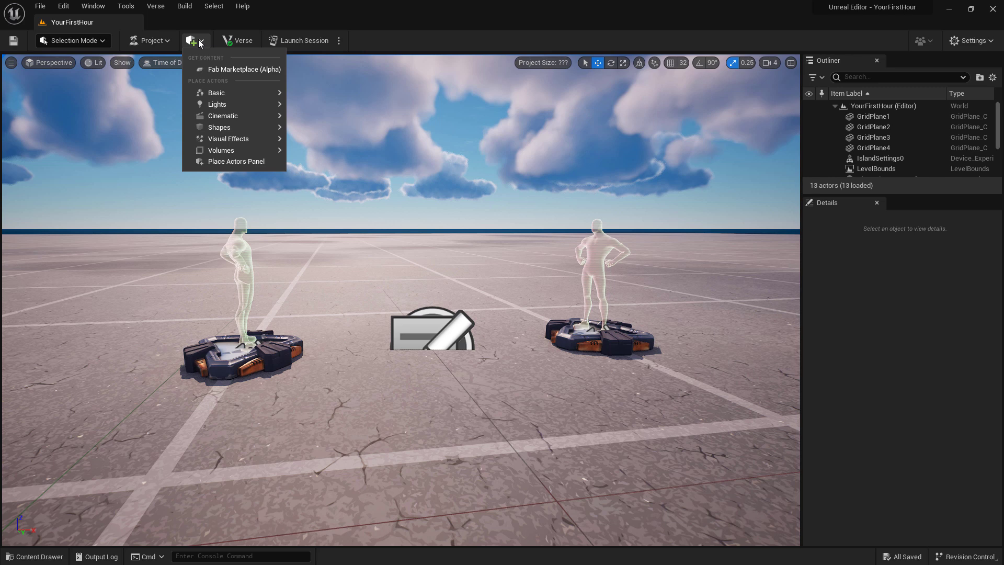
left_click(200, 43)
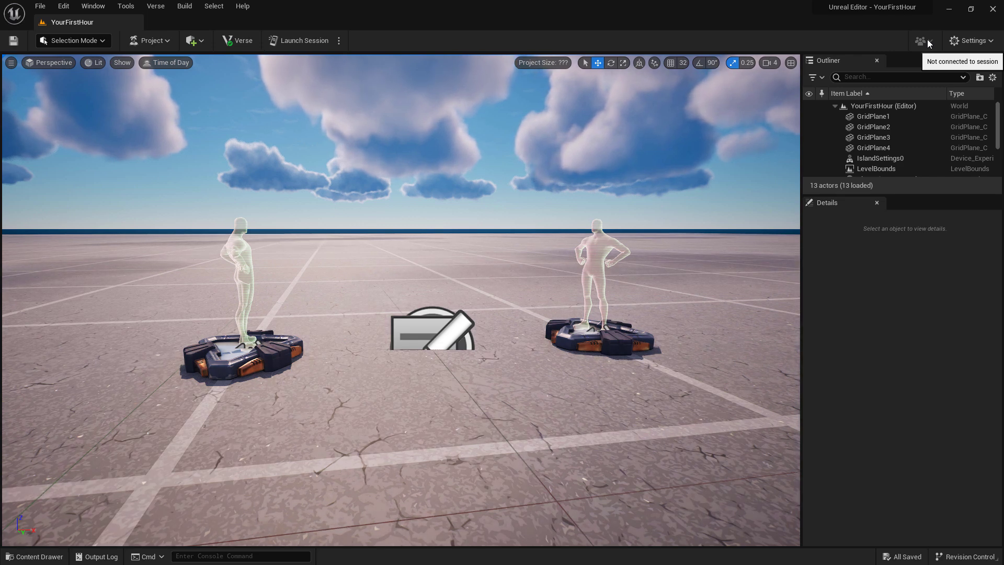
- Inspect the project and editor settings, including the Engine Scalability Settings
left_click(967, 41)
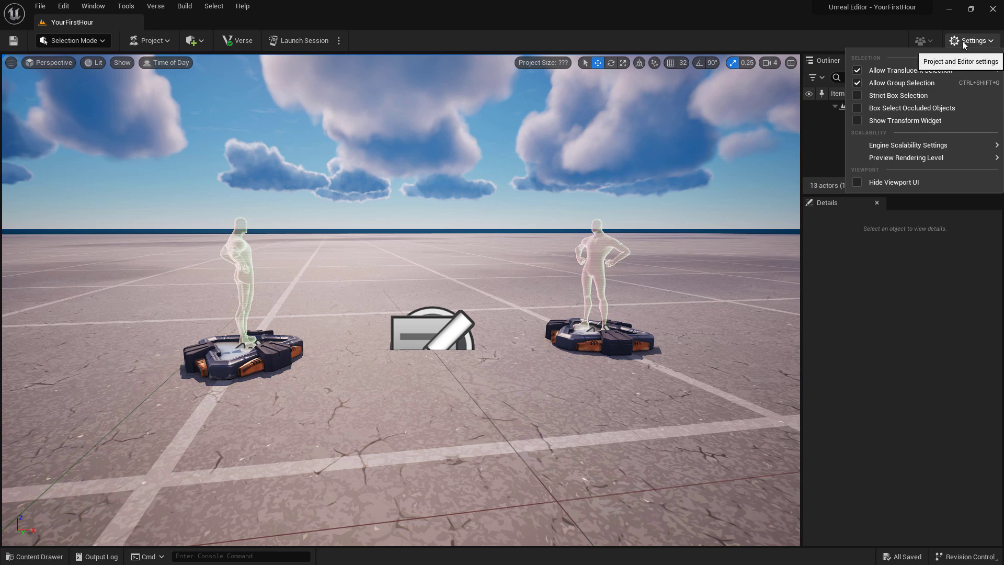
mouse_move(901, 149)
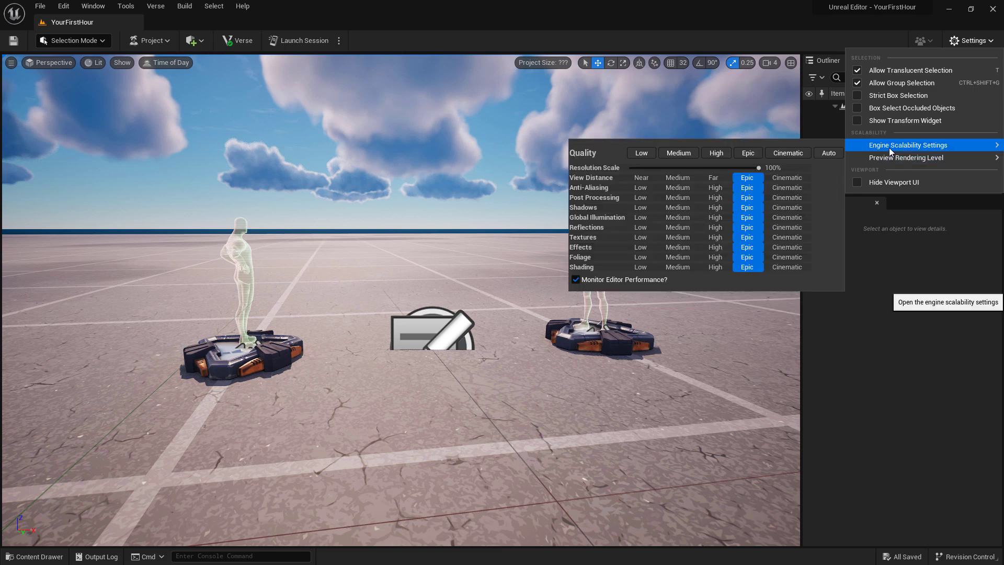
left_click(469, 117)
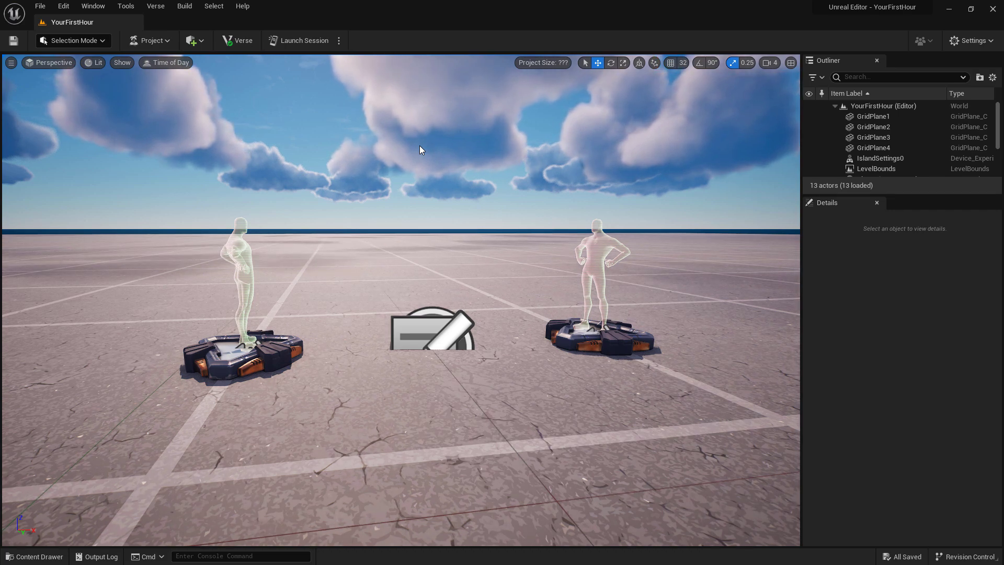
- Select the Player 2 Spawn Pad and move it to about X 307, Y 178, Z 83, above the ground
right_click_drag(420, 146, 478, 174)
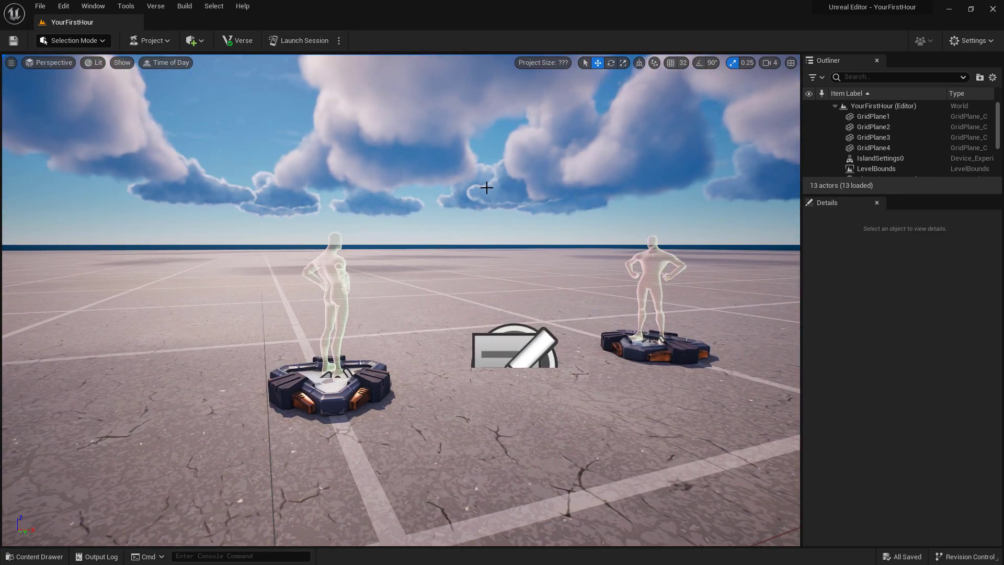
right_click_drag(486, 188, 465, 184)
mouse_move(464, 184)
middle_mouse_down()
mouse_move(464, 139)
mouse_move(465, 179)
middle_mouse_up()
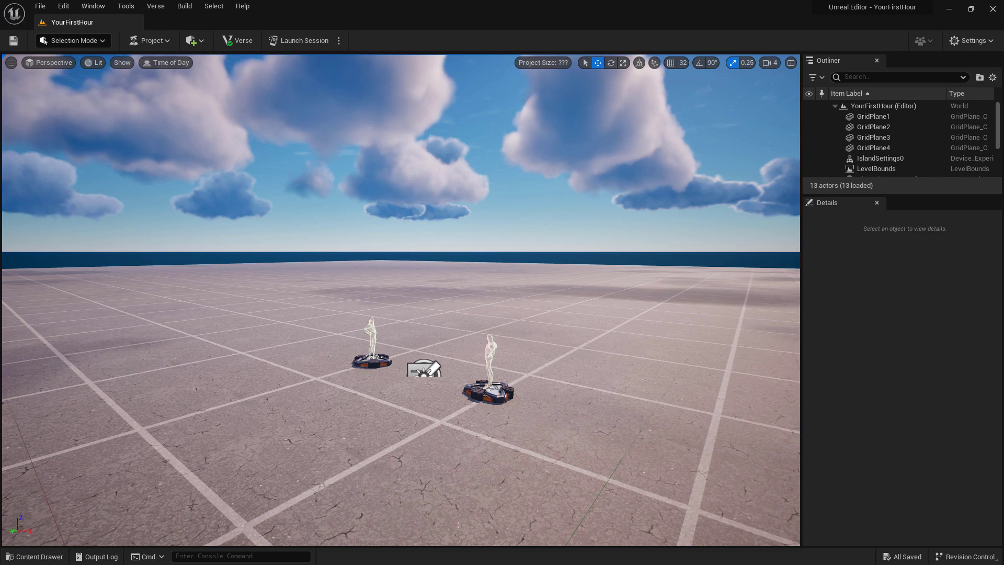
left_click(488, 390)
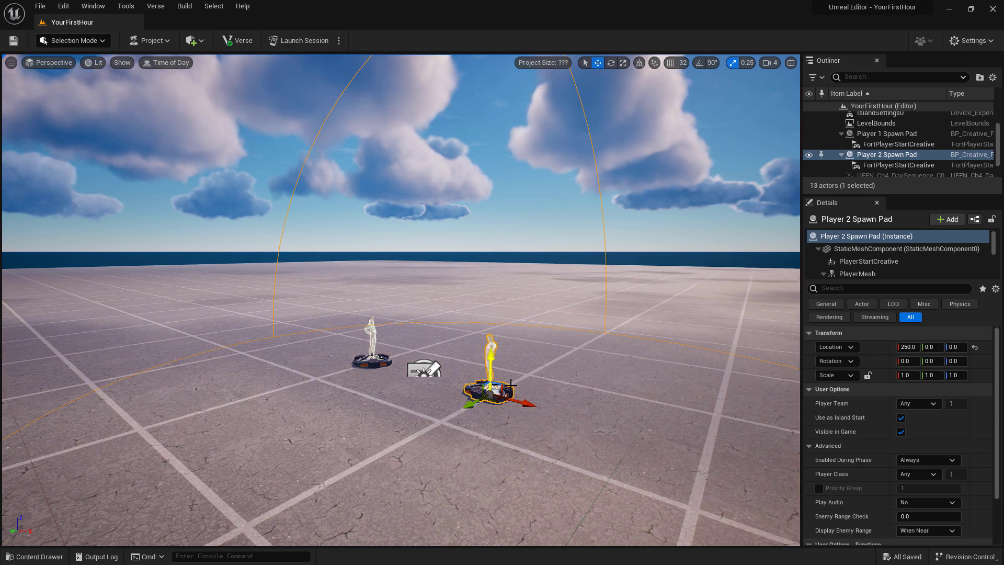
left_click_drag(525, 403, 489, 382)
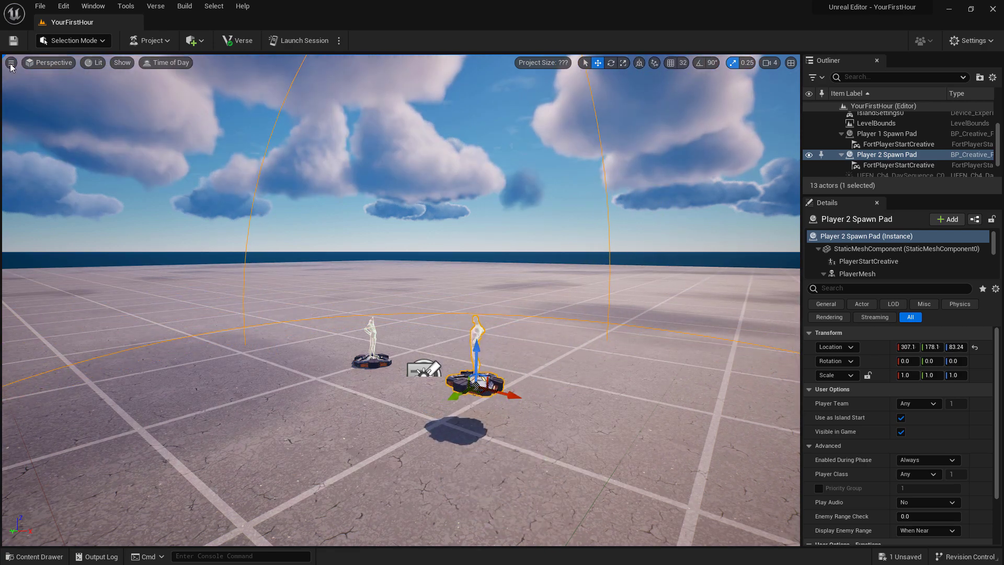
- Review the viewport options, view the level in the Right orthographic view and return to Perspective
left_click(11, 64)
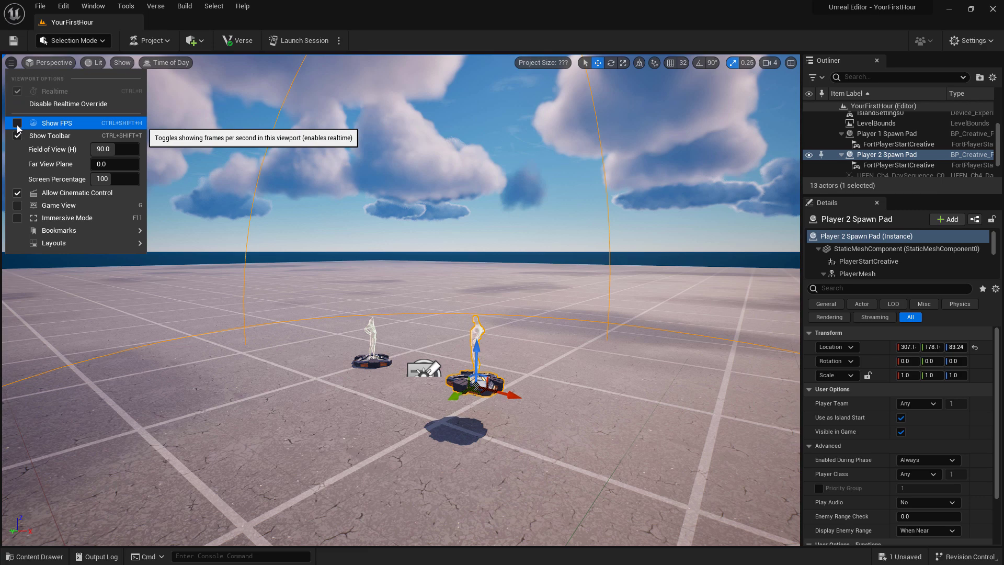
left_click(49, 64)
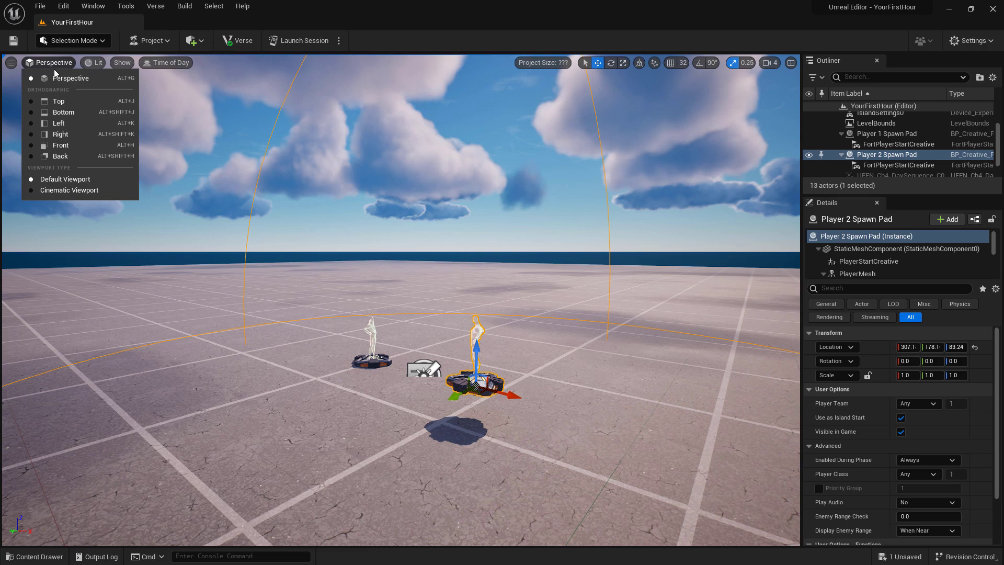
left_click(70, 134)
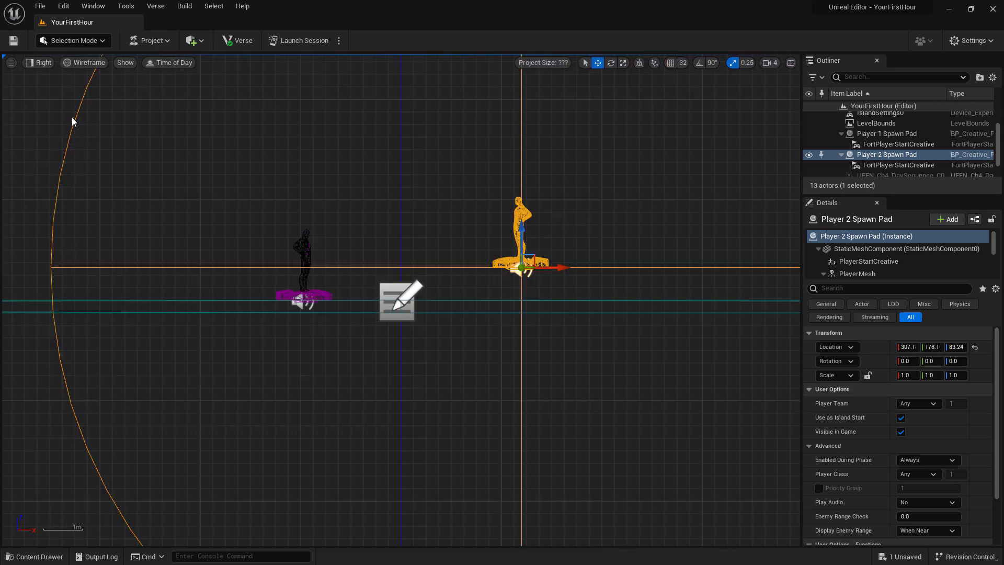
left_click(42, 62)
left_click(48, 77)
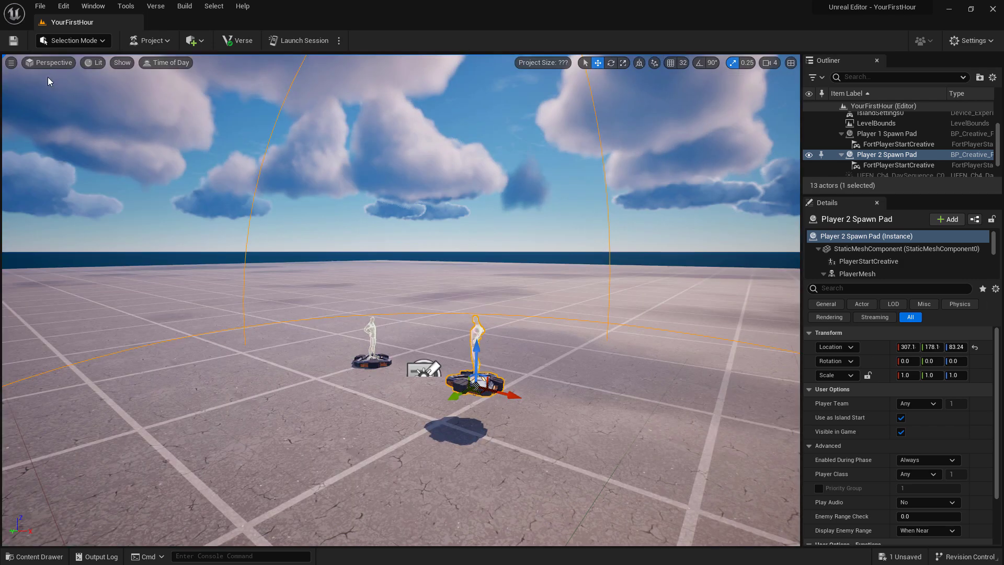
- Preview the level in the Unlit and Lighting Only view modes and return to Lit
left_click(92, 61)
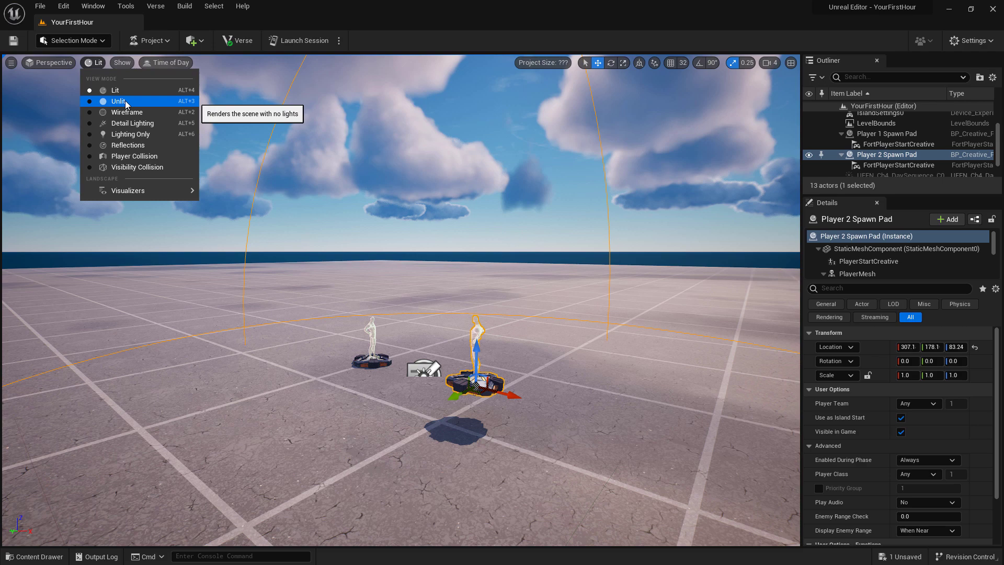
left_click(125, 102)
left_click(99, 63)
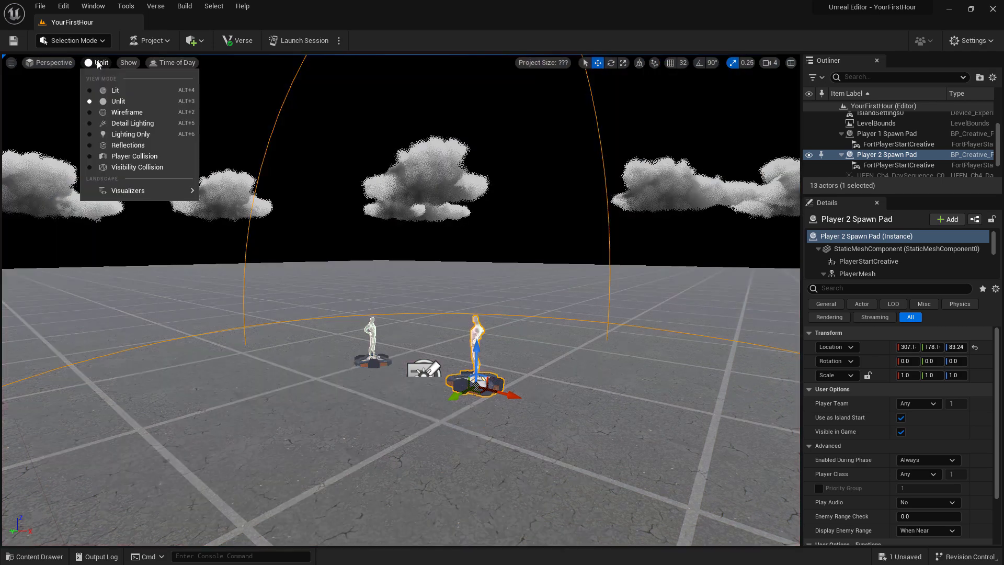
left_click(106, 112)
left_click(99, 65)
left_click(121, 134)
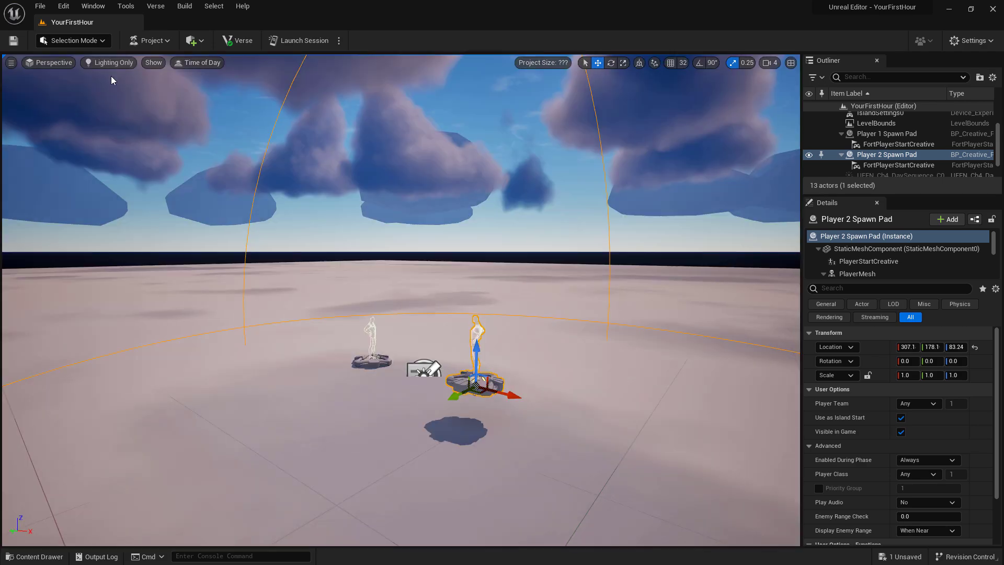
key("alt+4")
- Switch the Decals and Atmosphere show flags off and on again to compare the viewport's rendering
left_click(124, 63)
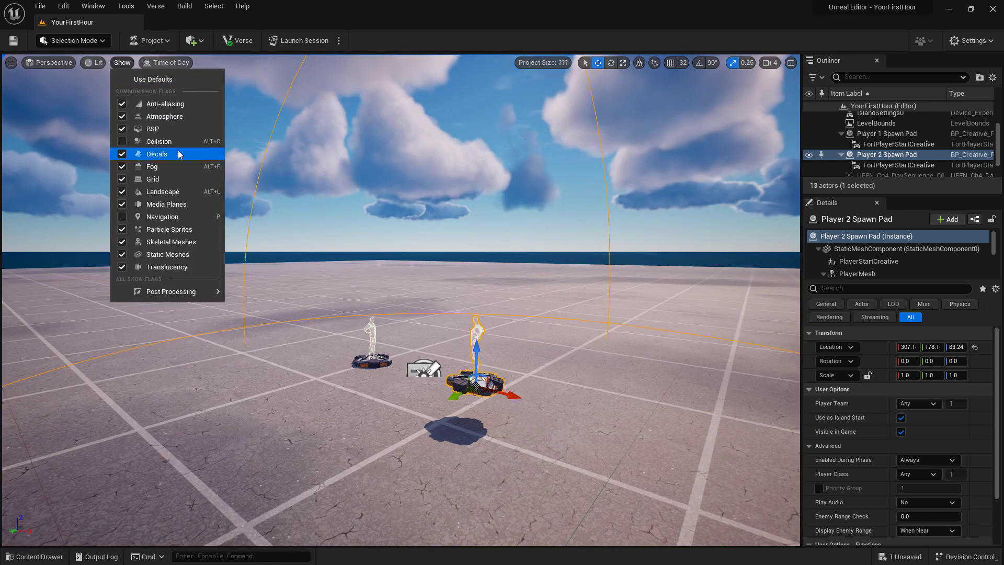
left_click(122, 154)
left_click(122, 154)
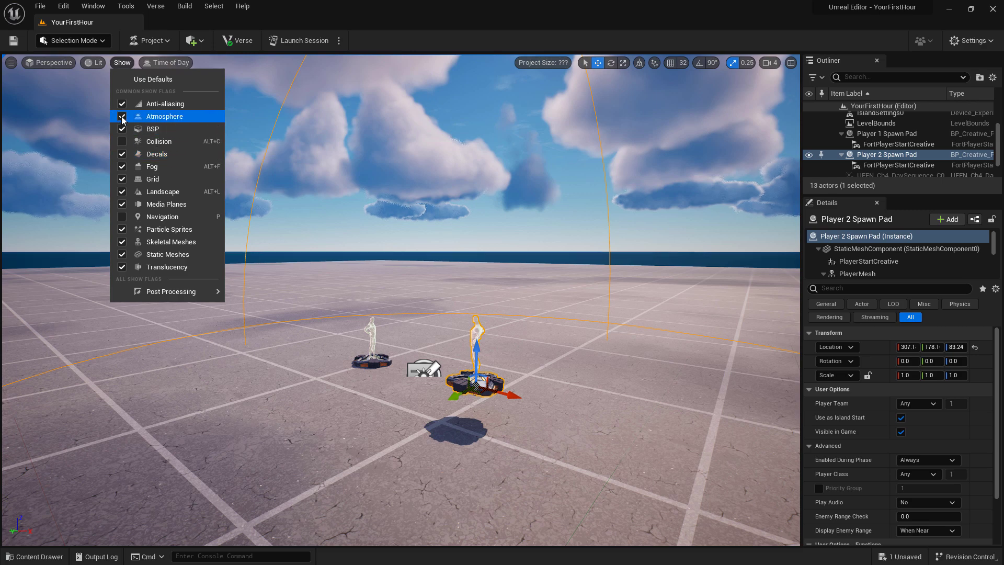
left_click(122, 116)
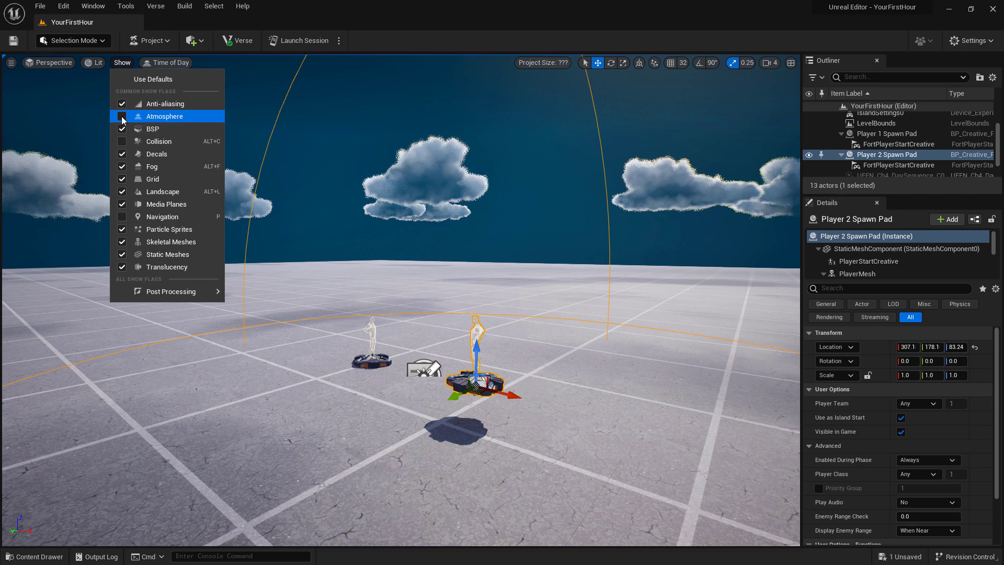
left_click(122, 117)
- Preview the level's lighting by varying the Time of Day value
left_click(172, 63)
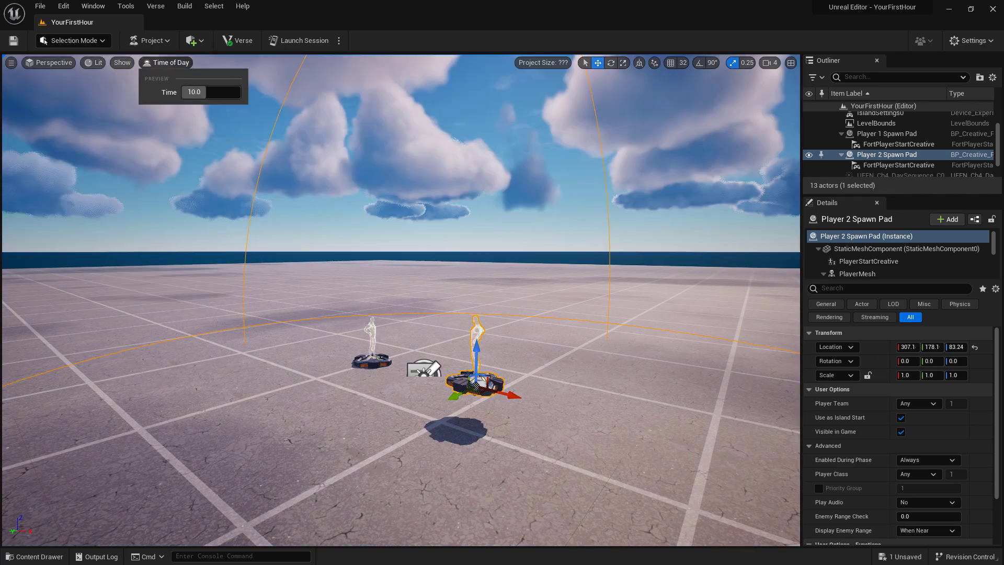
mouse_move(210, 92)
left_mouse_down()
mouse_move(261, 92)
mouse_move(208, 92)
left_mouse_up()
left_click(173, 62)
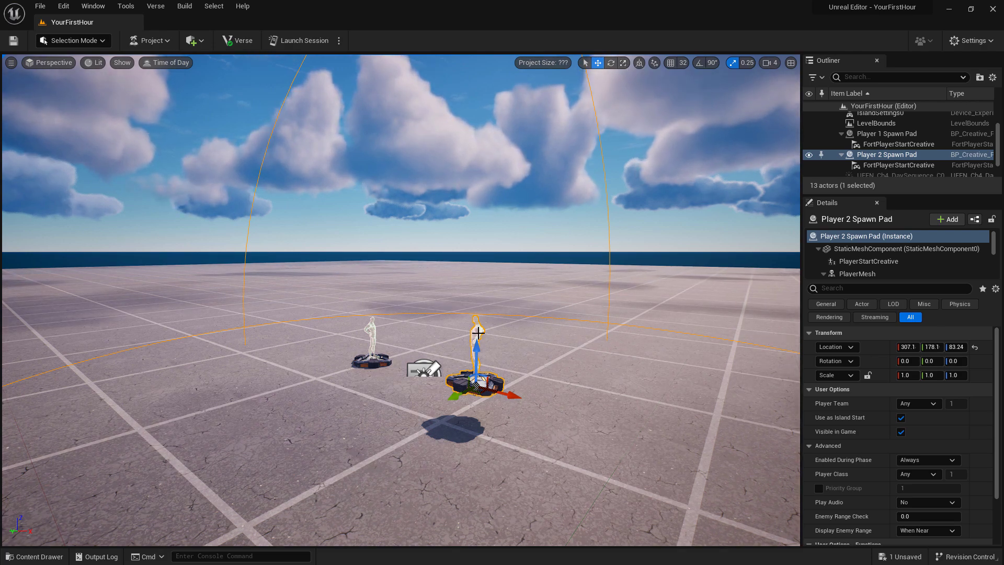
- Rotate the Player 2 Spawn Pad to about -60° around Z and compare the world and local gizmo coordinate systems
left_click(611, 64)
mouse_move(531, 400)
left_mouse_down()
mouse_move(526, 413)
mouse_move(541, 390)
mouse_move(526, 411)
left_mouse_up()
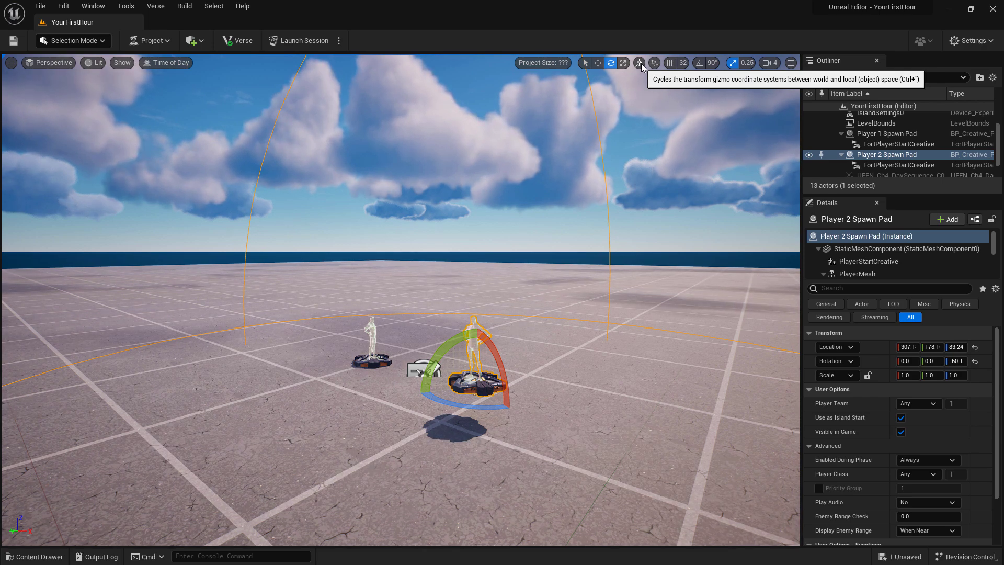
left_click(639, 63)
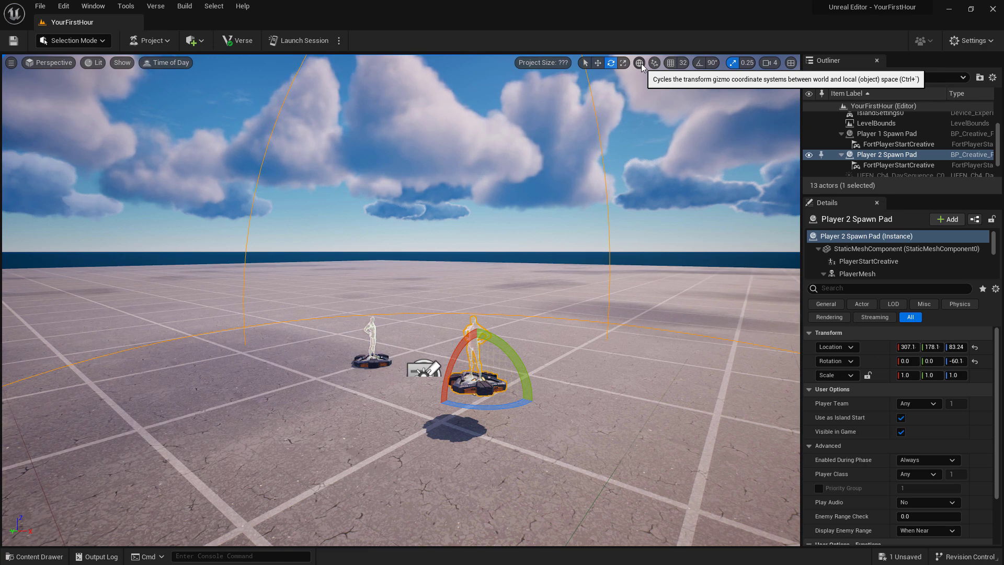
left_click(640, 63)
- Check the surface snapping settings and move the Player 2 Spawn Pad to about X 335, Y 194
left_click(655, 63)
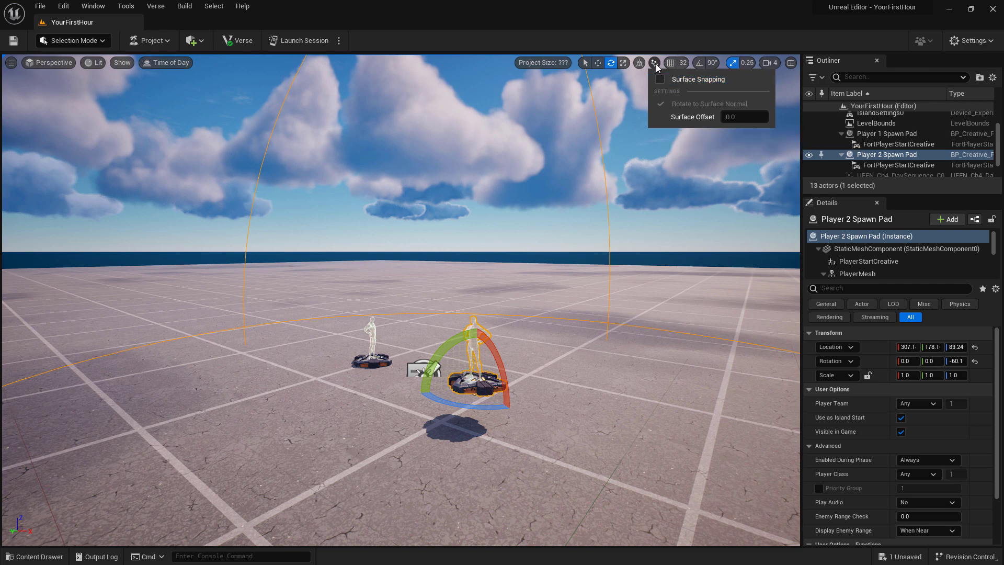
left_click(655, 62)
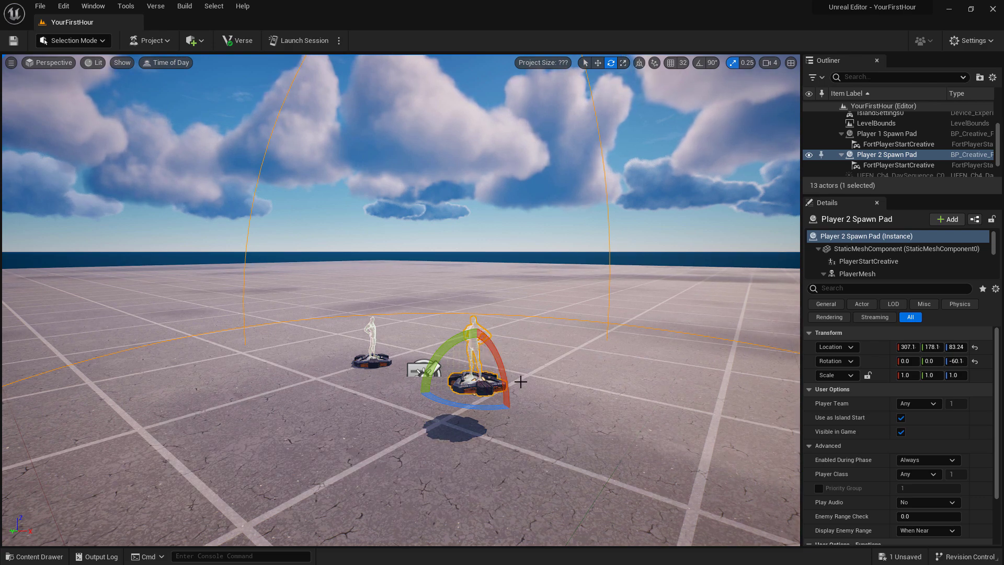
key("w")
mouse_move(503, 384)
left_mouse_down()
mouse_move(536, 407)
mouse_move(487, 384)
mouse_move(527, 406)
mouse_move(500, 389)
left_mouse_up()
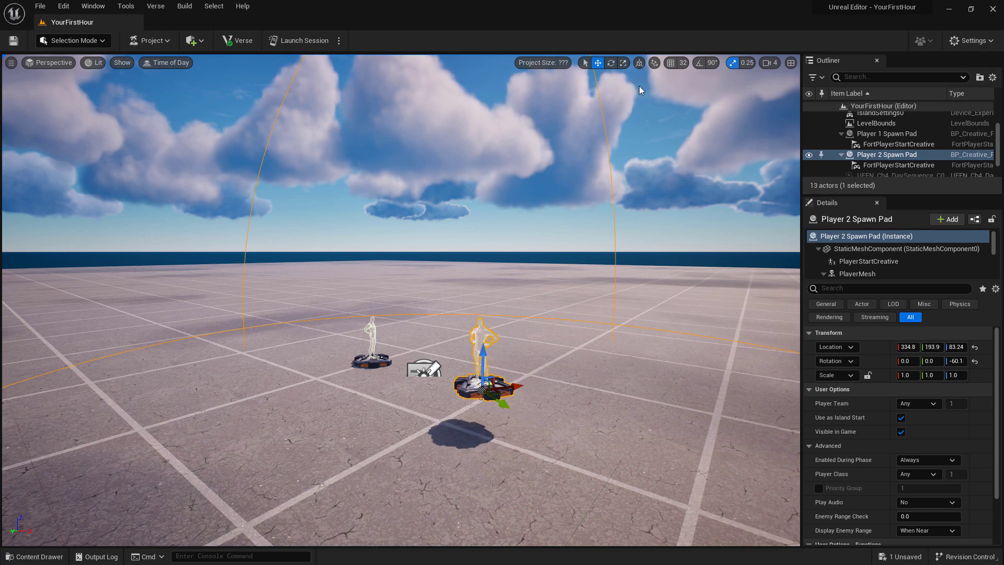
- Turn on grid snapping, try a snapped move of the Player 2 Spawn Pad, and set the snap size to 16
left_click(672, 62)
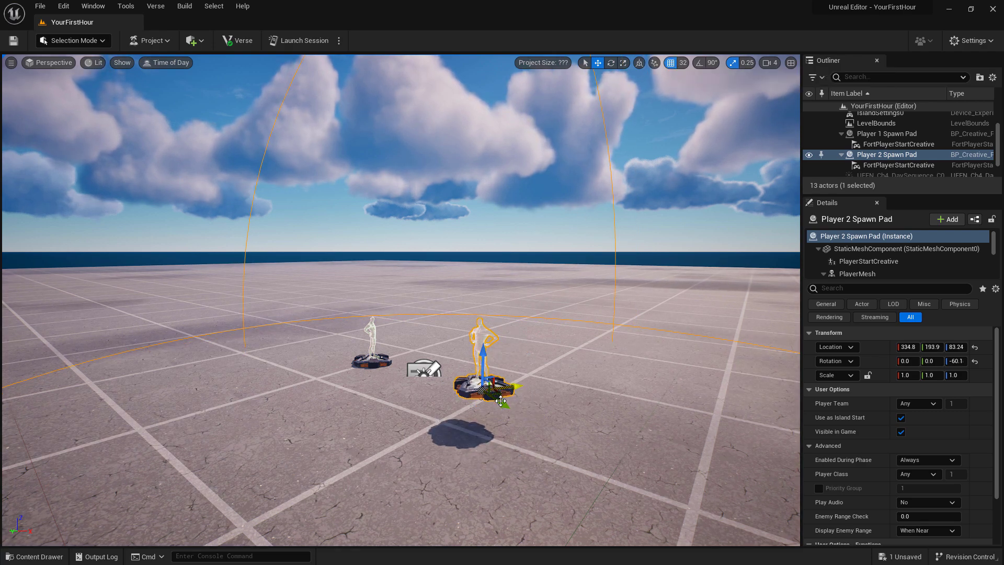
left_click_drag(504, 407, 533, 459)
key("ctrl+z")
left_click(683, 63)
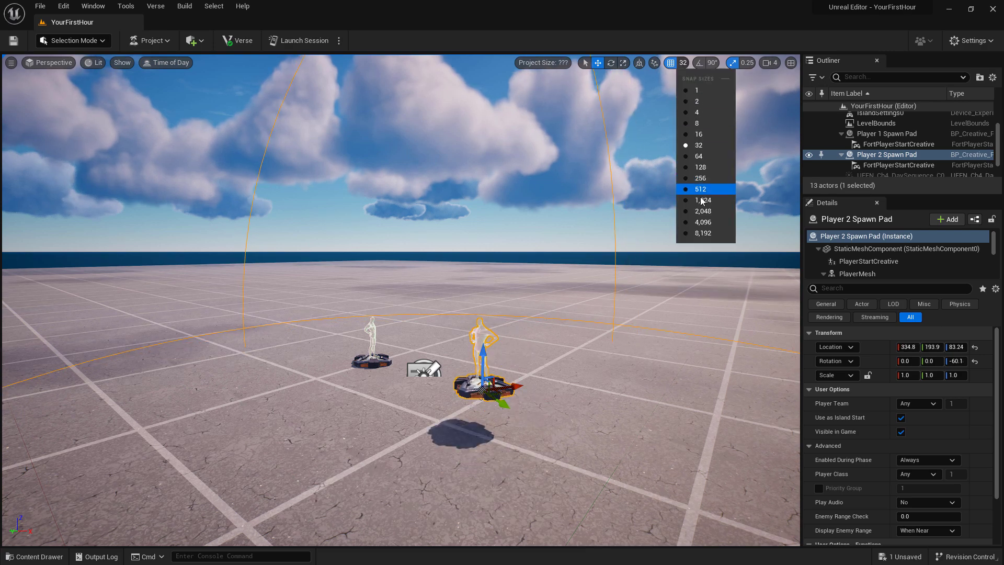
left_click(620, 255)
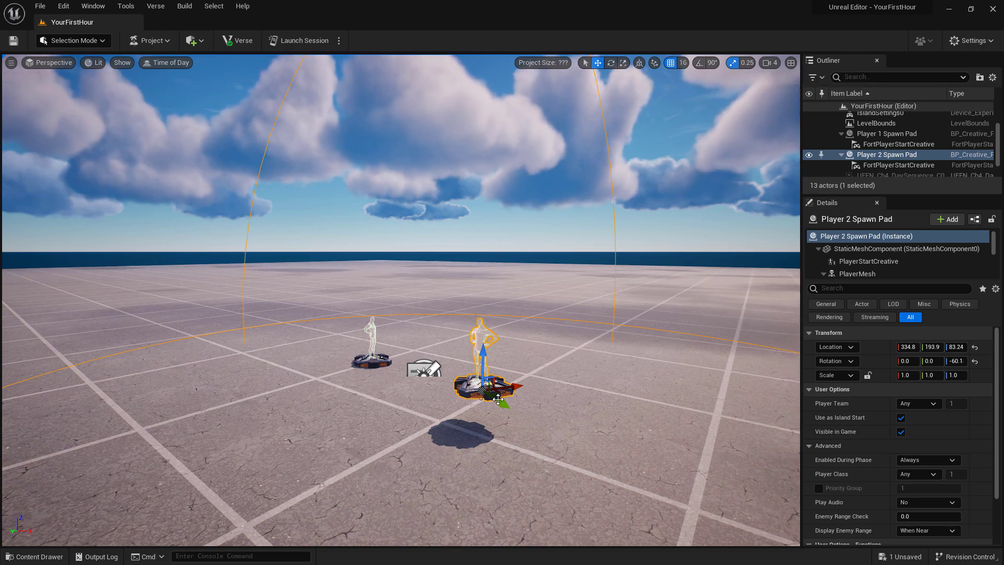
- Rotate the Player 2 Spawn Pad to about -101° around Z and turn on rotation snapping at 90°
key("e")
left_click_drag(498, 405, 515, 415)
left_click(701, 62)
left_click(712, 62)
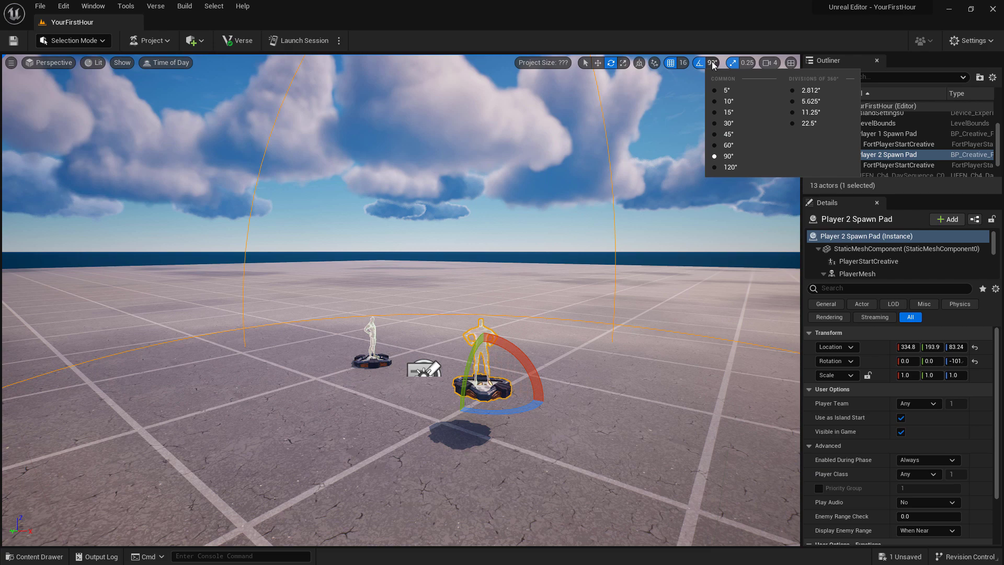
left_click(713, 63)
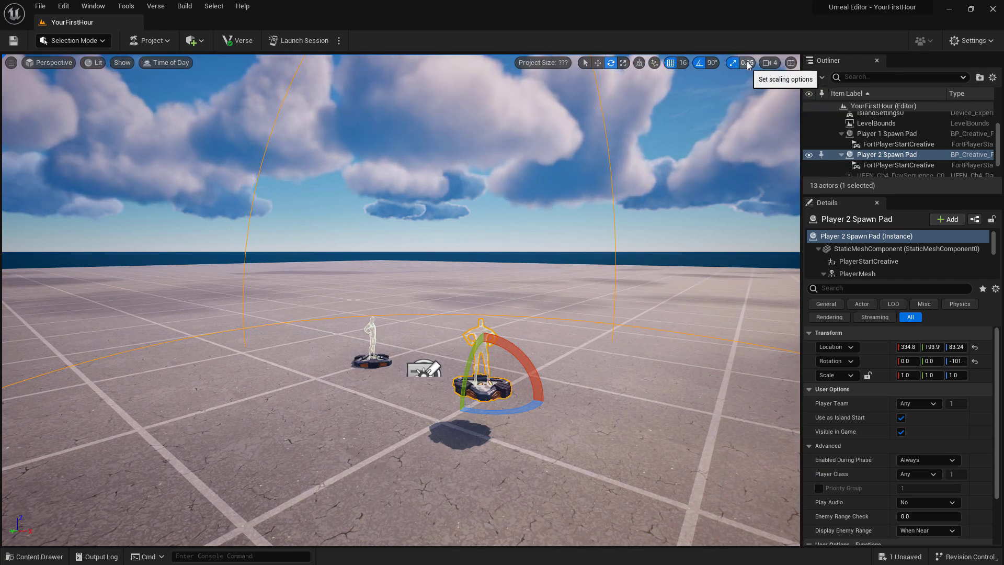
- Review the scale snap sizes and try flying through the level with the camera speed set to 1
left_click(747, 63)
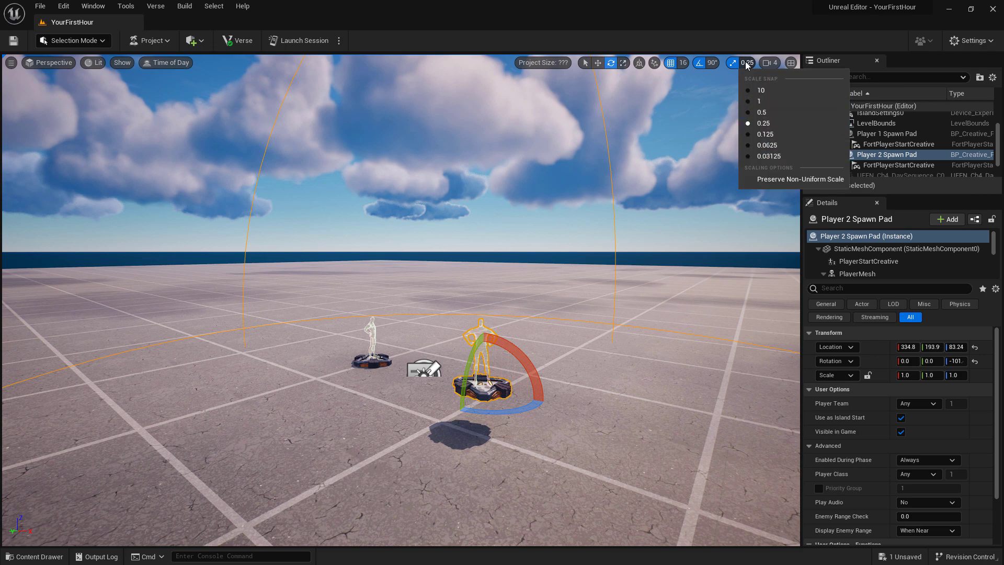
left_click(772, 64)
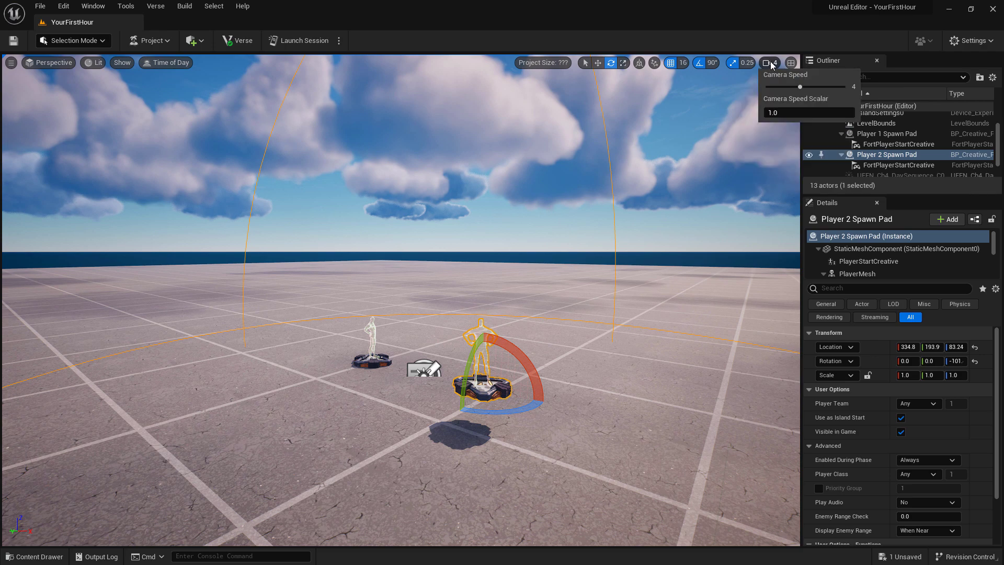
key("w")
right_click_drag(629, 179, 591, 175)
left_click(777, 64)
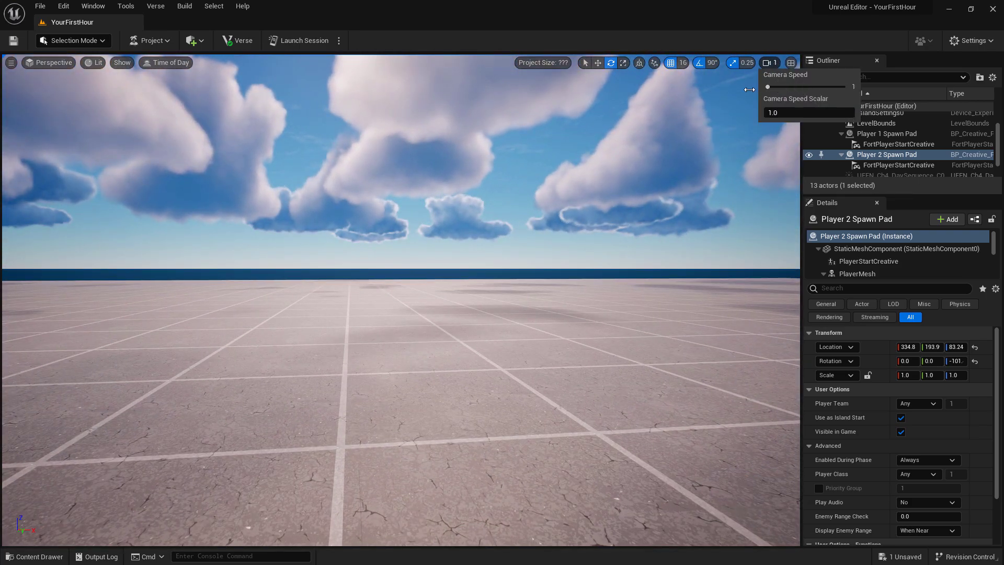
mouse_move(631, 203)
right_mouse_down()
mouse_move(591, 210)
mouse_move(583, 224)
mouse_move(572, 197)
mouse_move(641, 194)
mouse_move(639, 215)
mouse_move(639, 181)
mouse_move(651, 201)
right_mouse_up()
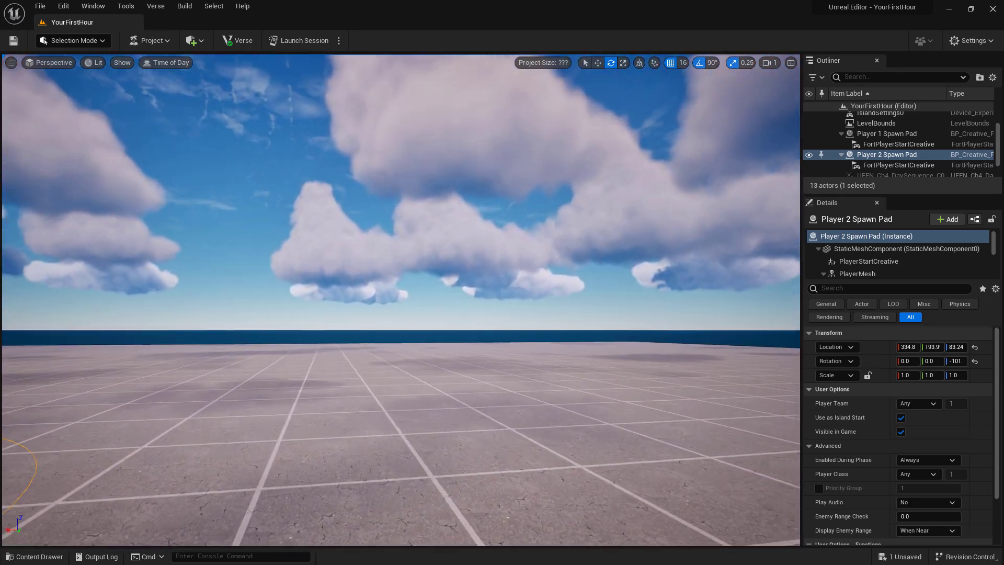
- Set the camera speed to 4 and fly through the level to try it
left_click(769, 62)
left_click_drag(769, 87, 797, 87)
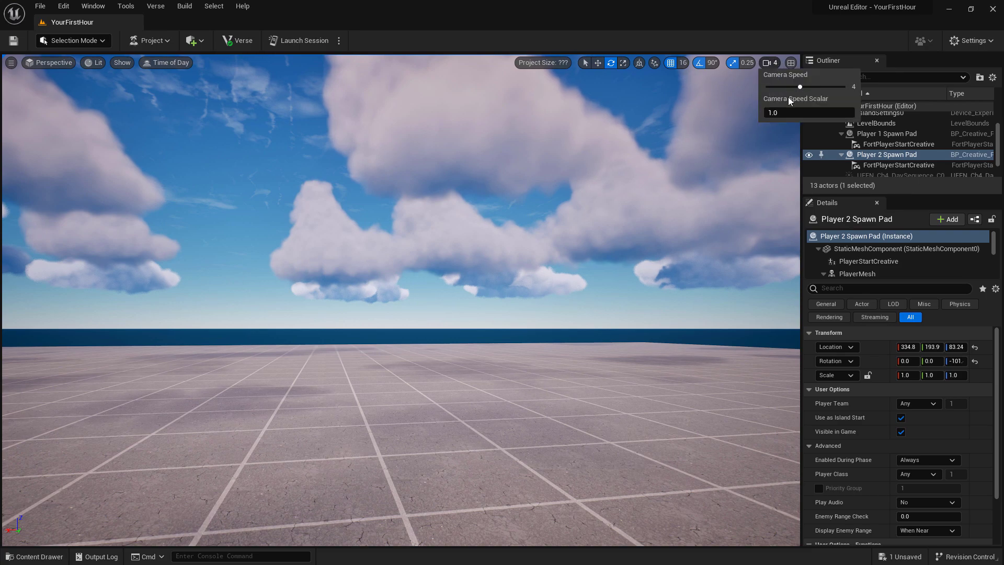
right_click_drag(653, 247, 573, 230)
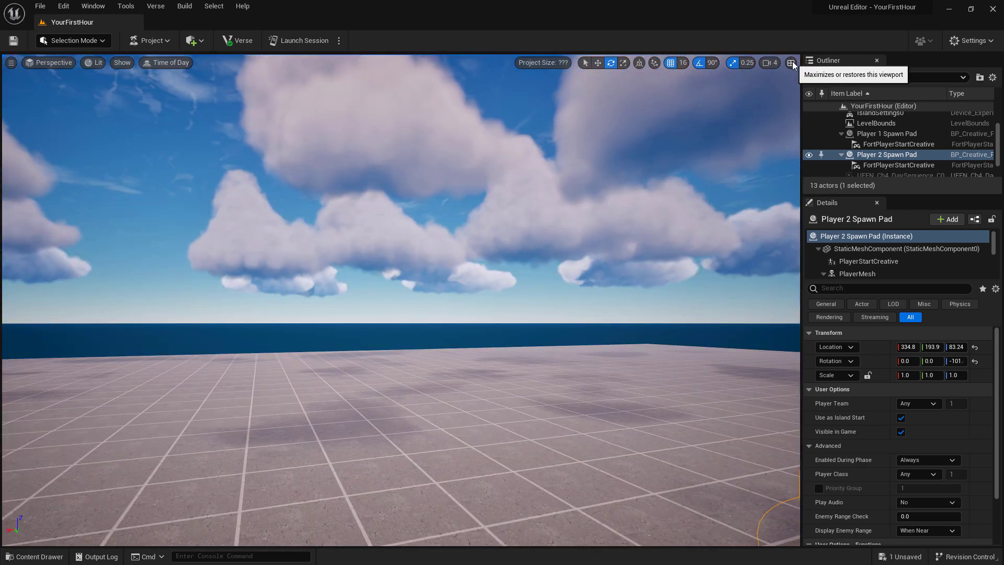
- Show the four-viewport layout and change the Top viewport to Perspective
left_click(792, 62)
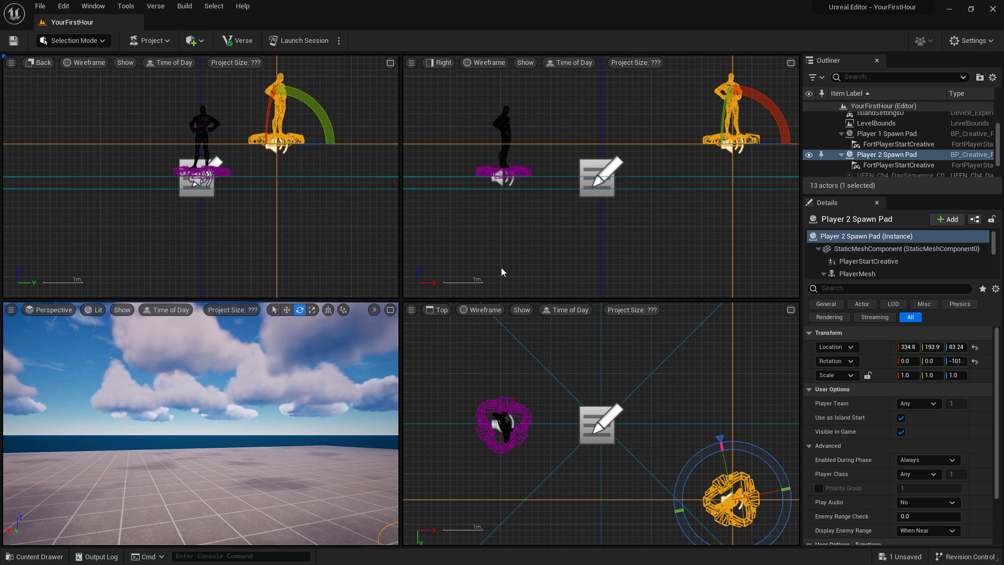
left_click(483, 309)
left_click(489, 350)
left_click(439, 309)
left_click(453, 331)
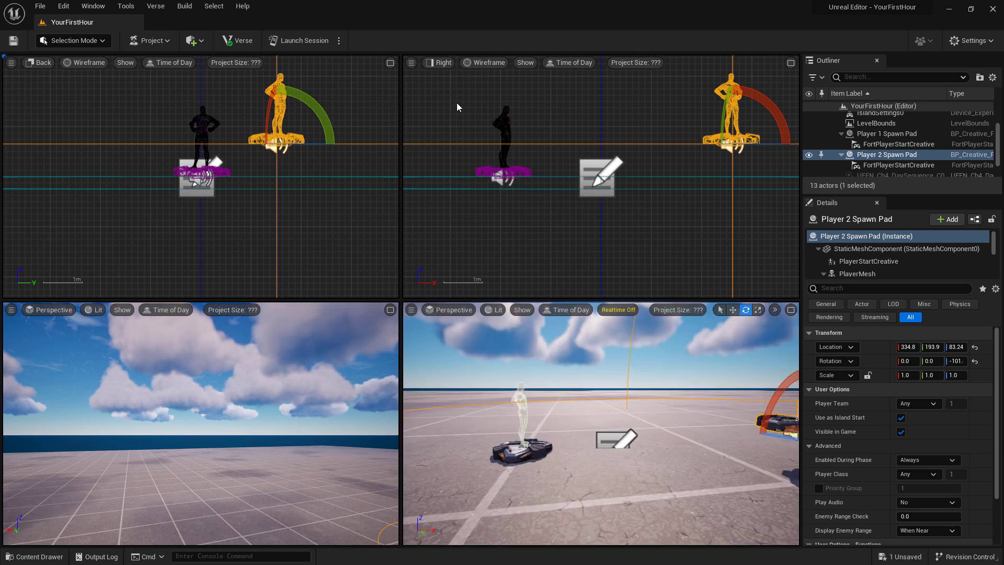
- Change the Right viewport to the Left view and set its view mode to Lighting Only
left_click(441, 62)
left_click(449, 123)
left_click(484, 62)
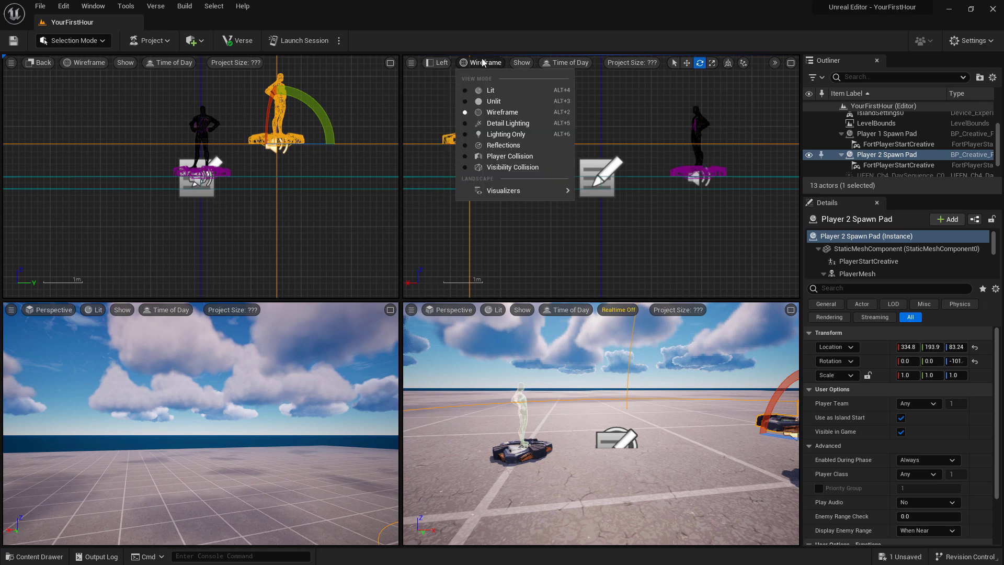
left_click(498, 135)
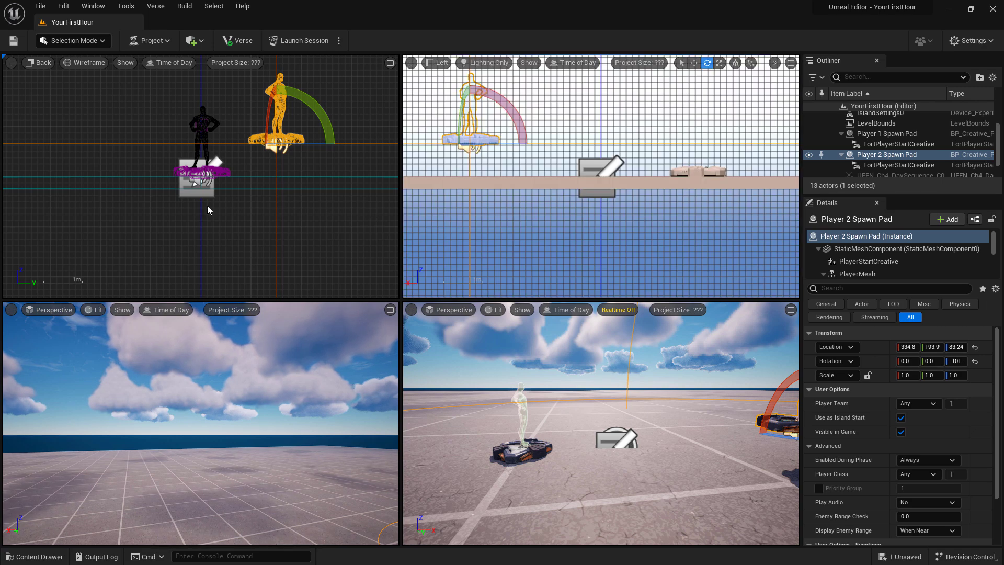
- Maximize the Perspective viewport beneath the Back view and review the available viewport pane layouts
left_click(390, 310)
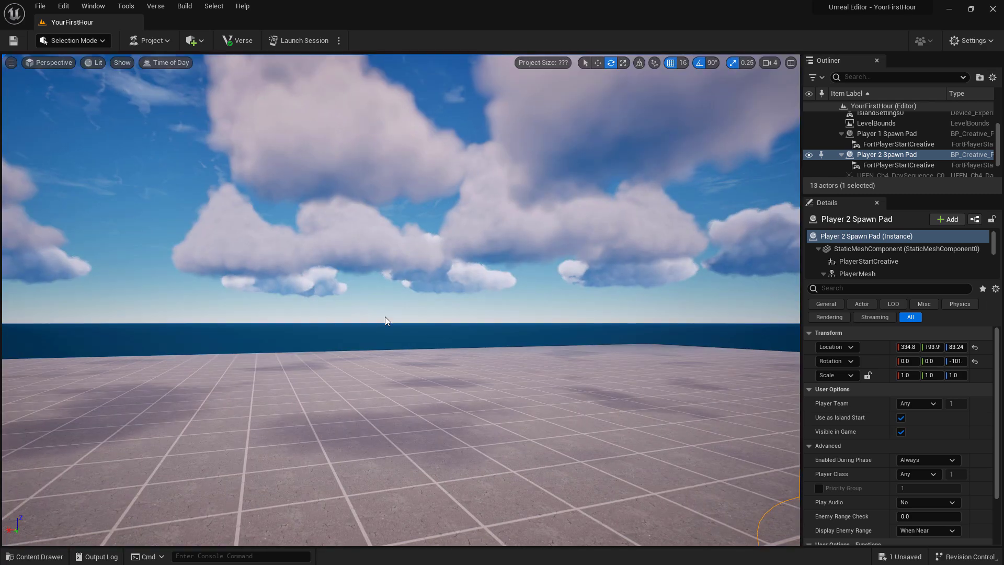
left_click(12, 63)
mouse_move(55, 245)
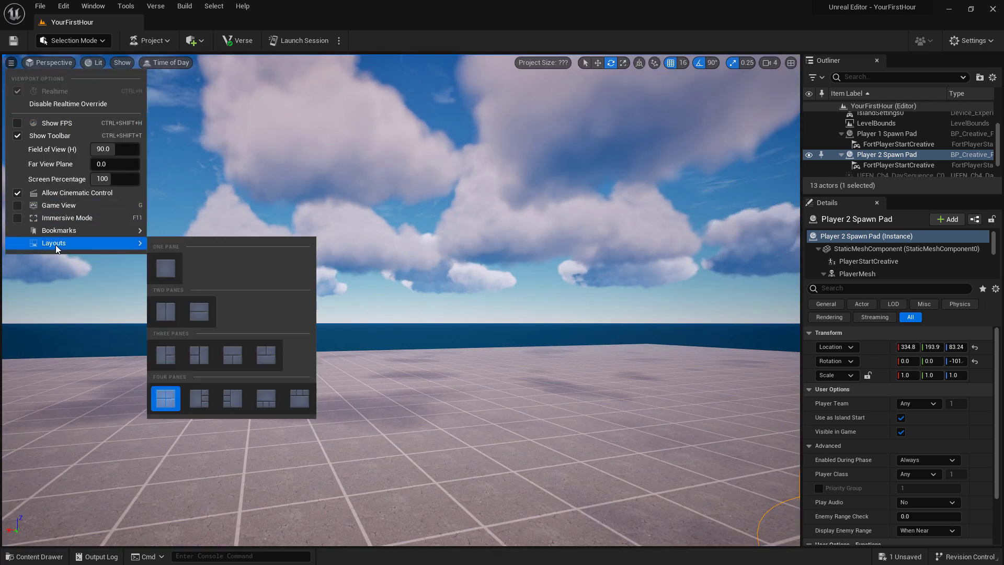
left_click(372, 147)
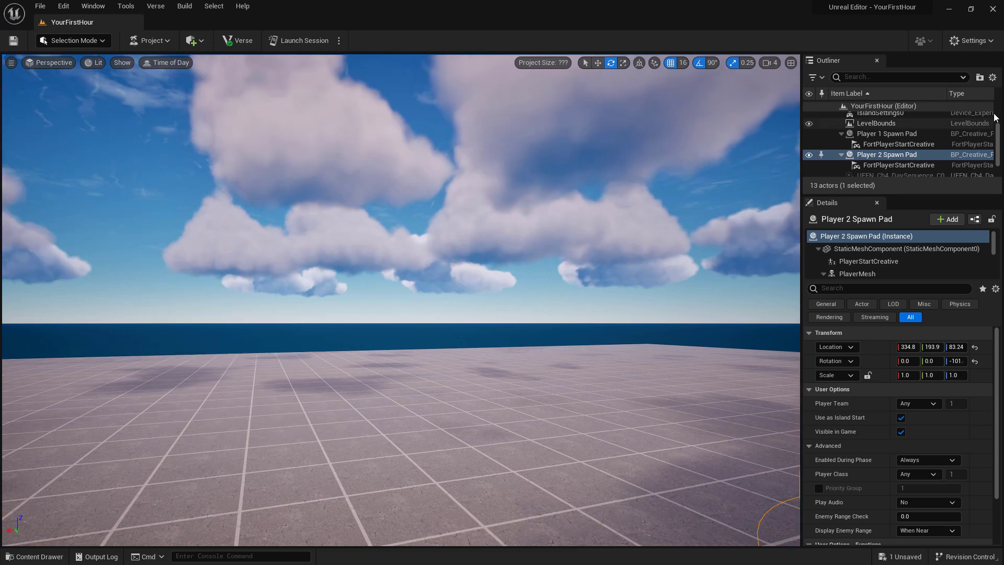
- Enlarge the Outliner, select each of the four GridPlane actors and focus the view on GridPlane2
left_click_drag(886, 192, 883, 317)
left_click(870, 148)
left_click(873, 137)
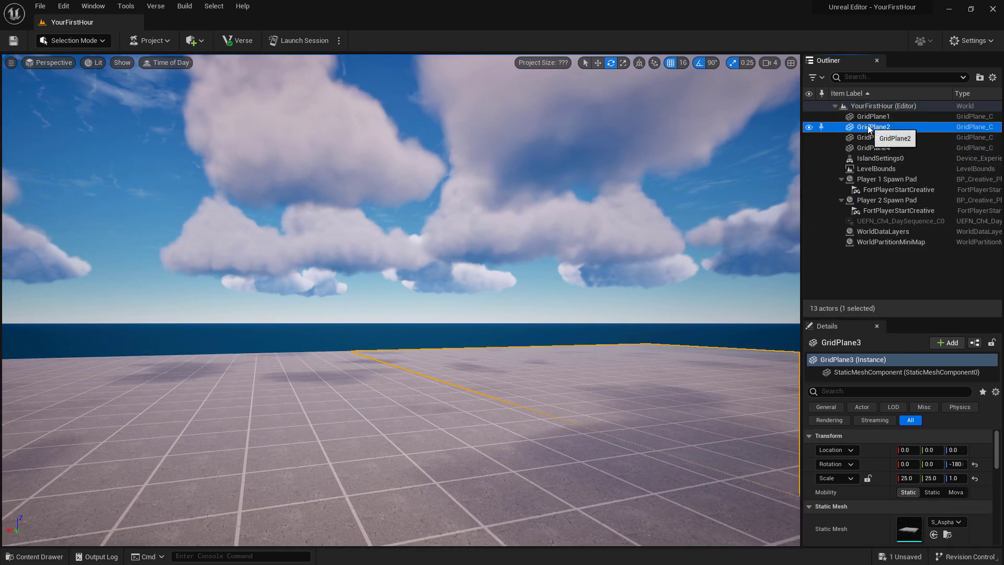
double_click(874, 127)
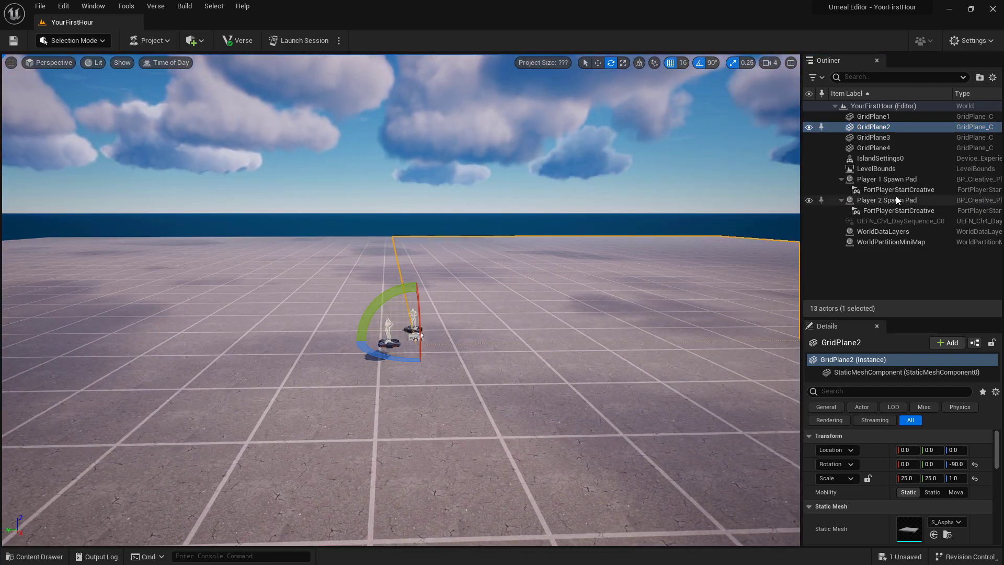
left_click(871, 118)
left_click(872, 137)
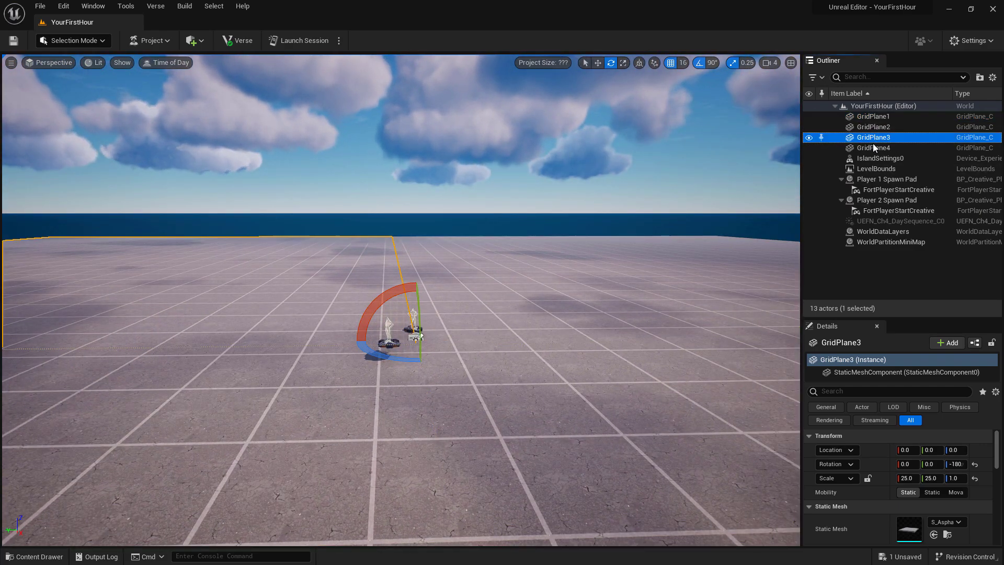
left_click(874, 148)
- Select IslandSettings0, both player spawn pads, WorldDataLayers, WorldPartitionMiniMap and LevelBounds in the Outliner to examine them
left_click(876, 158)
left_click(876, 200)
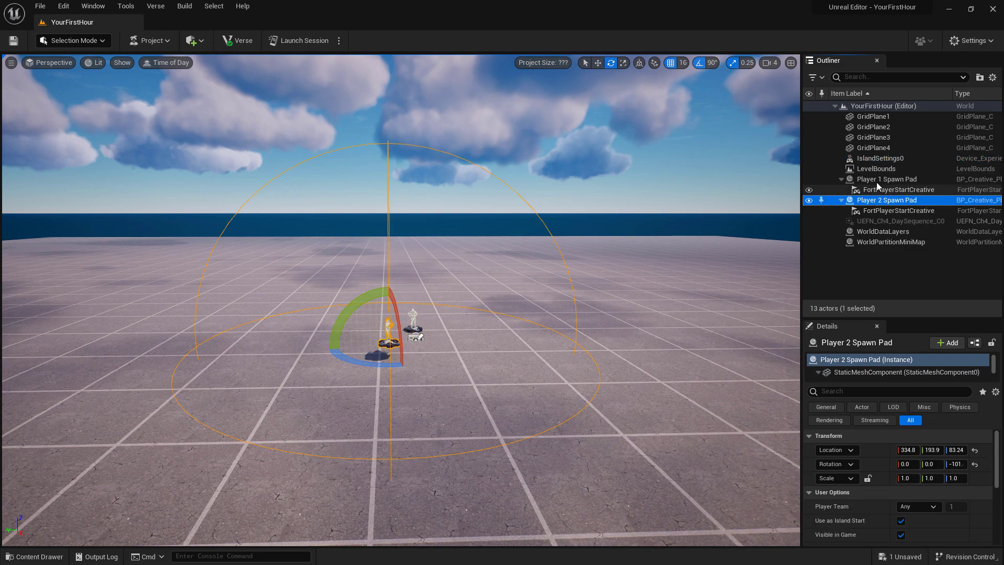
left_click(876, 179)
left_click(900, 233)
left_click(889, 242)
left_click(876, 168)
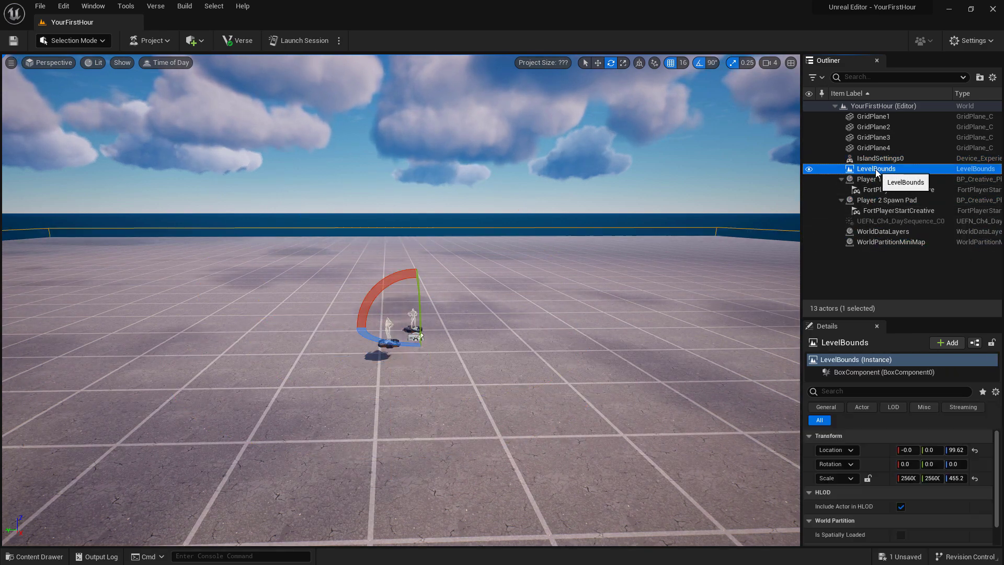
- Place a Point Light on the grid floor a short distance from the spawn pads and select it in the Outliner
right_click_drag(588, 230, 617, 230)
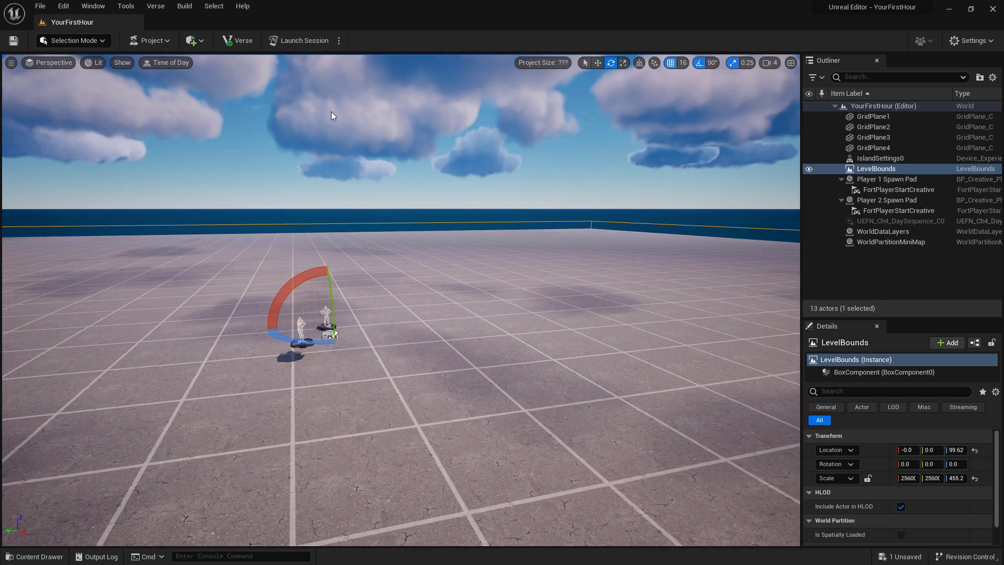
left_click(197, 42)
mouse_move(234, 107)
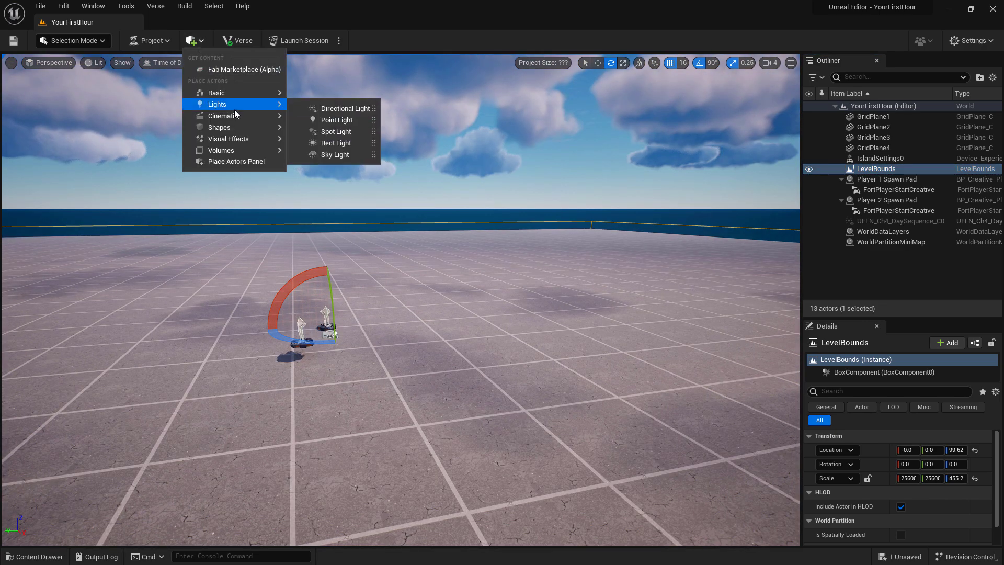
left_click_drag(354, 122, 499, 338)
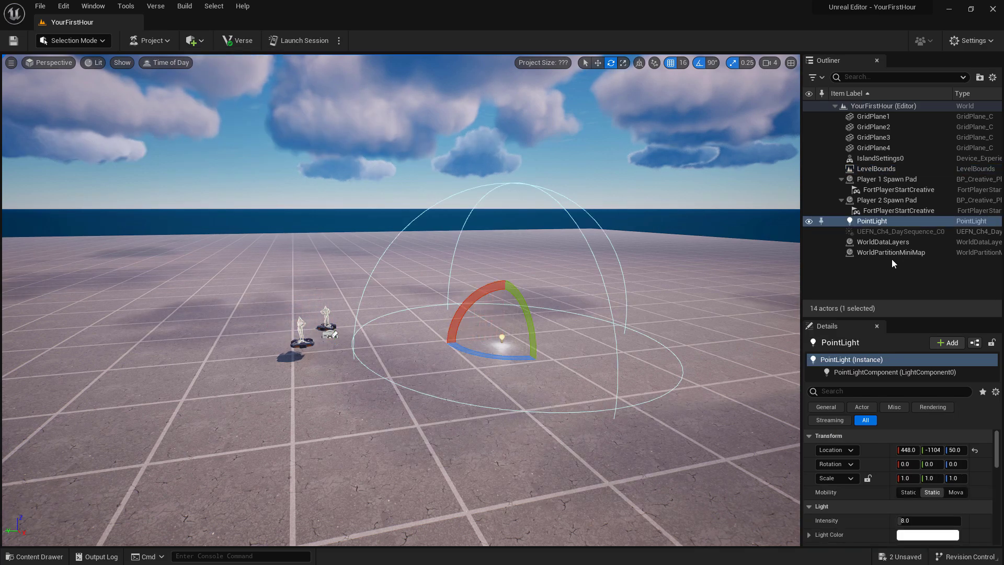
left_click(872, 221)
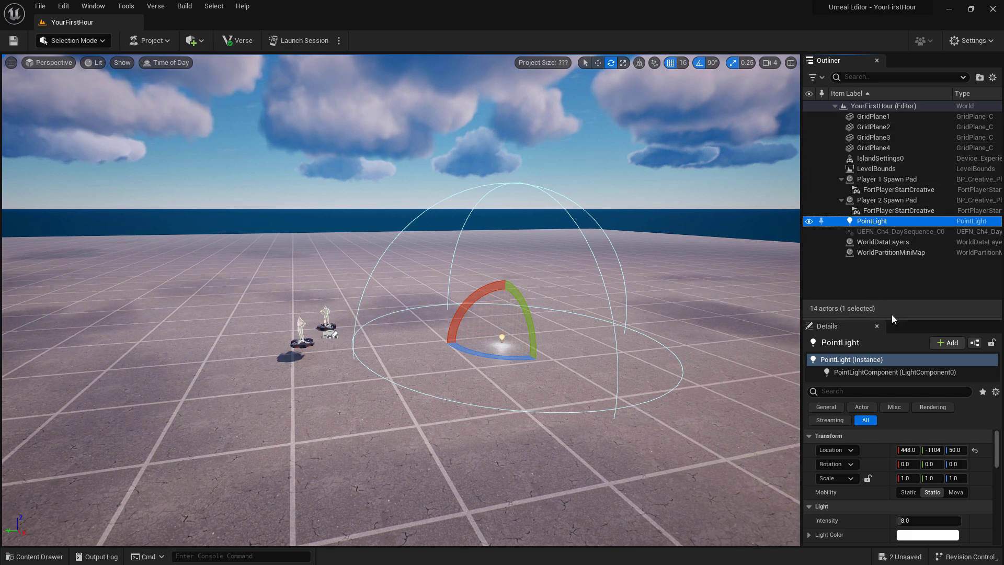
- Enlarge the Details area, review the light's properties and set the Player 2 Spawn Pad's Player Team to Team Index
left_click_drag(892, 318, 892, 255)
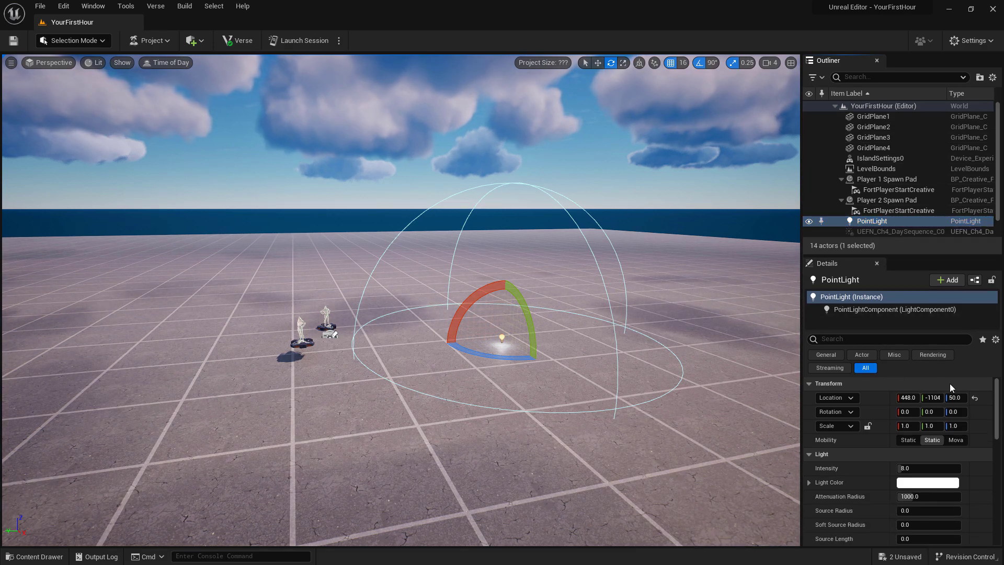
scroll(997, 414, "down", 2)
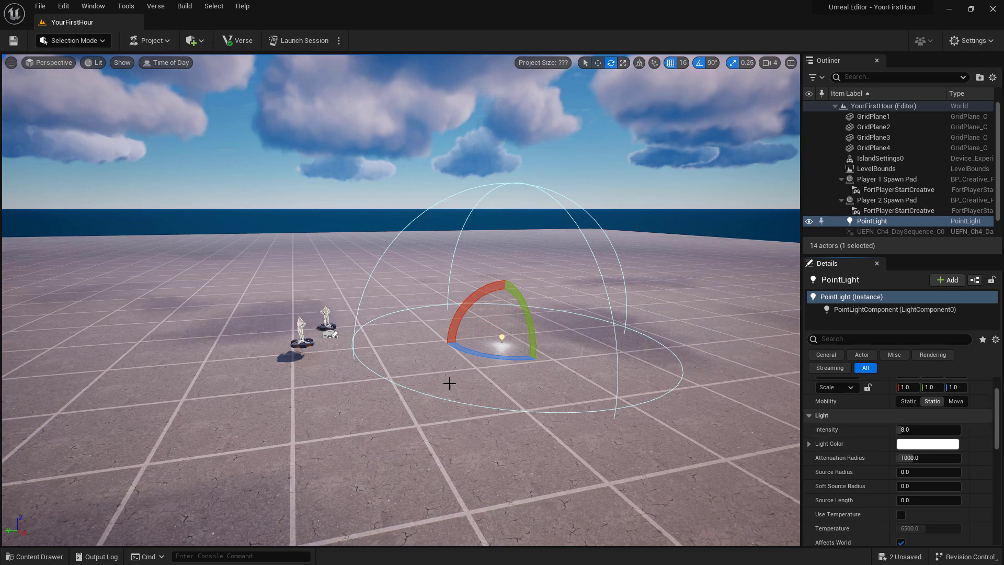
left_click(301, 335)
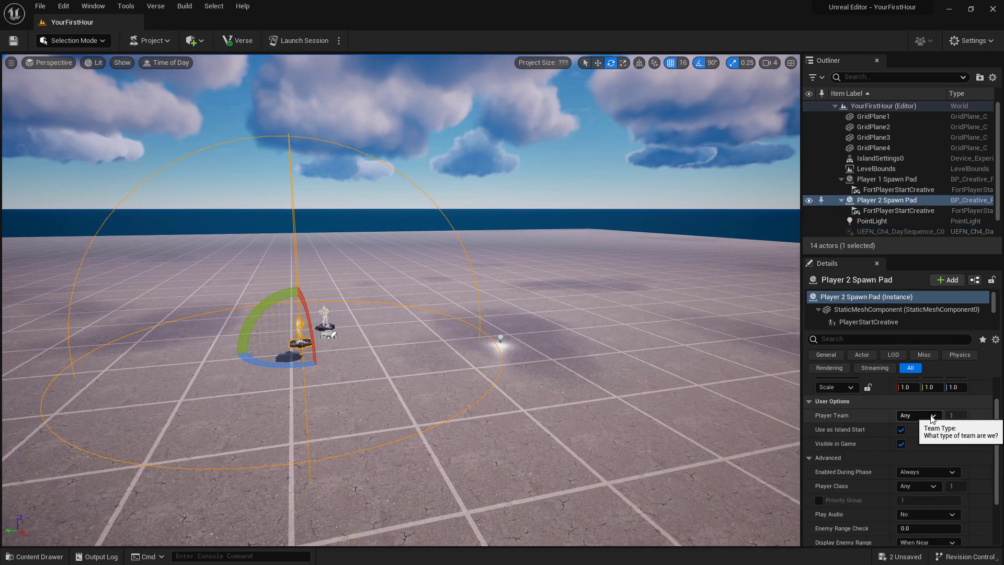
left_click(913, 426)
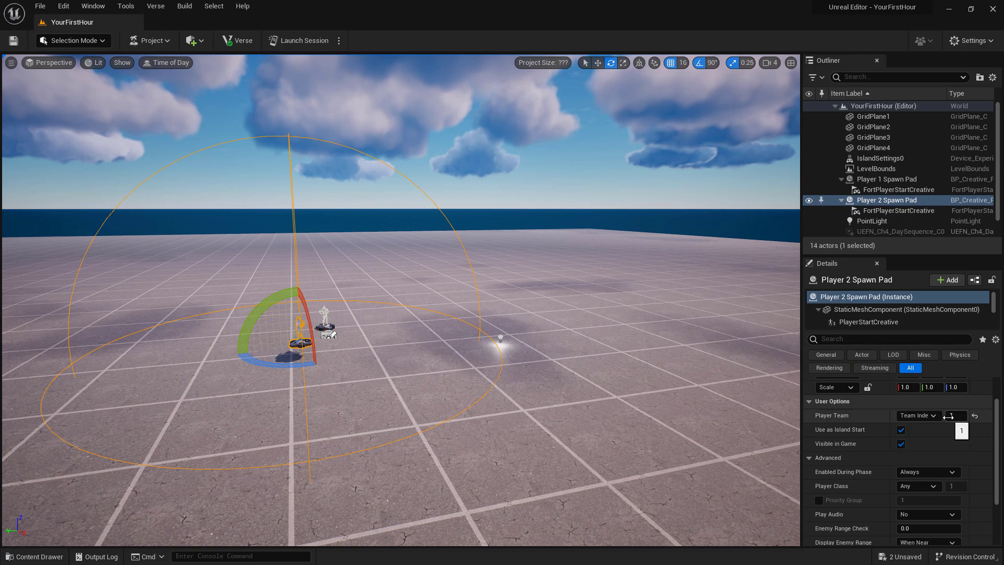
- Show the World Settings and try disabling all time of day managers to see the level lit only by the point light
left_click(93, 6)
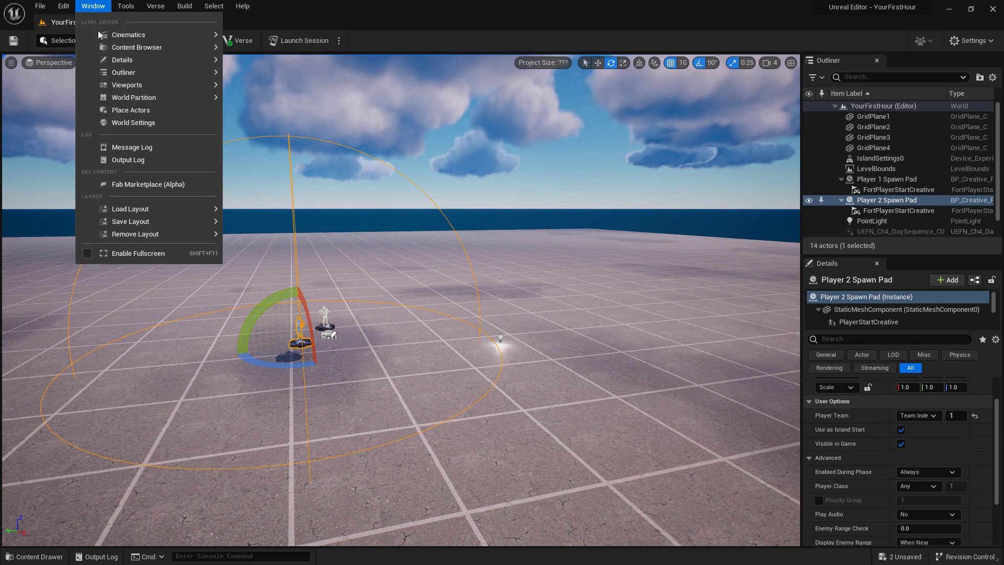
left_click(140, 125)
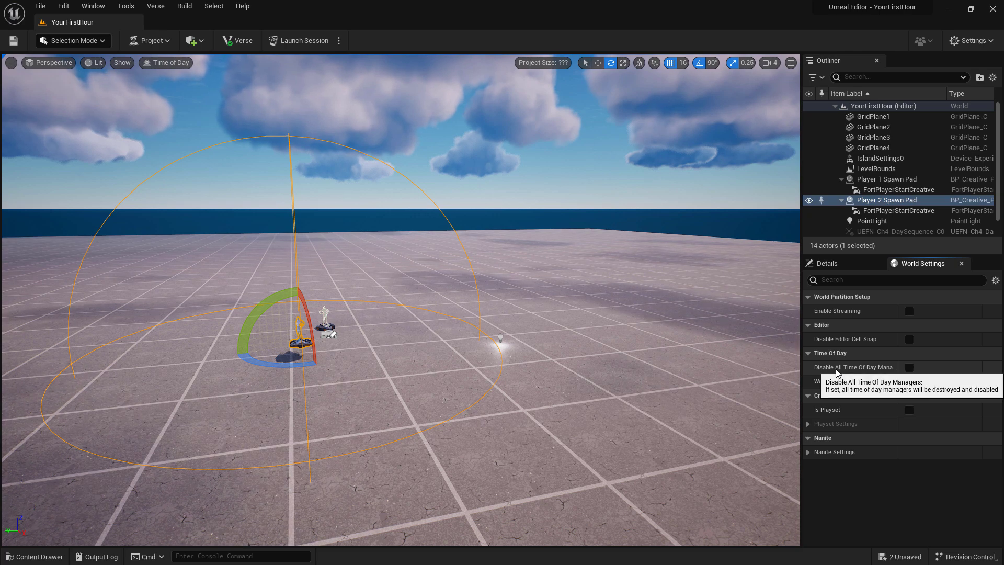
left_click(910, 368)
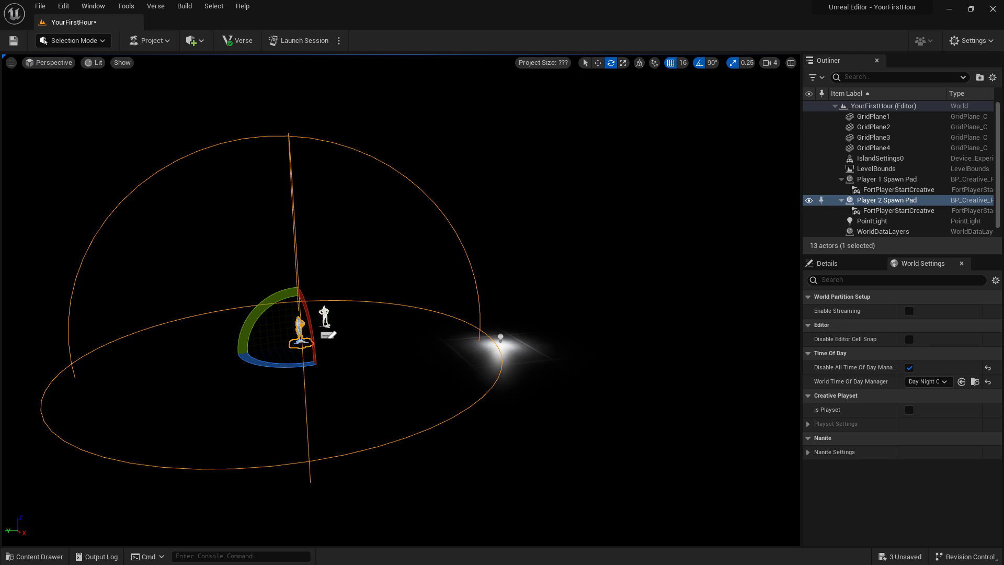
right_click_drag(550, 271, 460, 254)
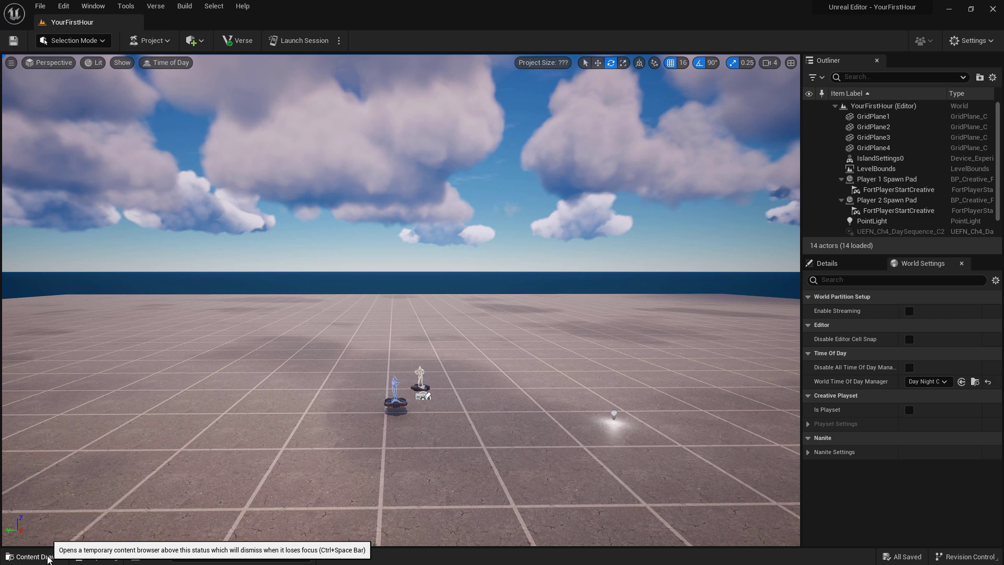
- Browse the YourFirstHour Content, Fortnite and Epic folders in the Content Drawer, and try closing and reopening the drawer
left_click(37, 556)
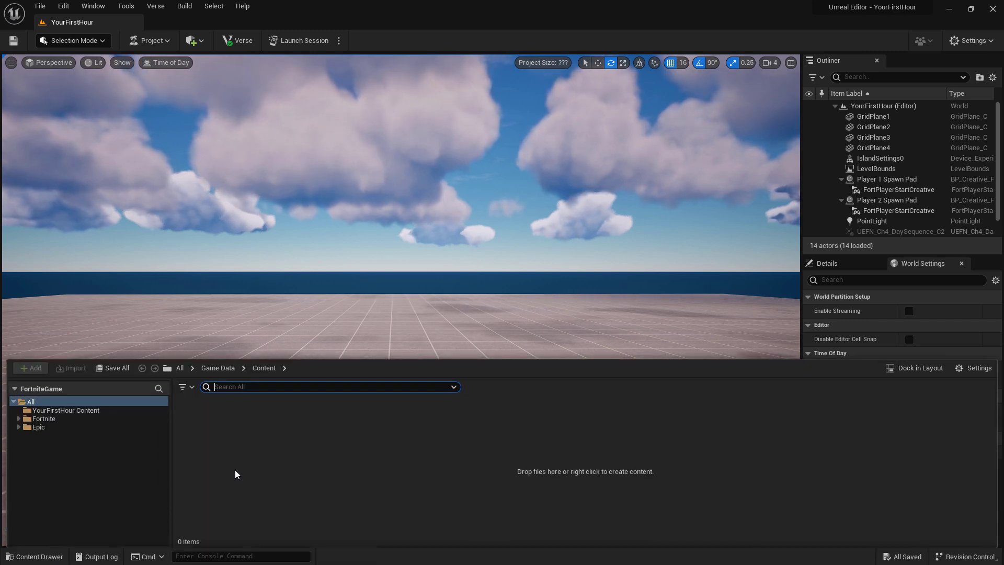
left_click(89, 413)
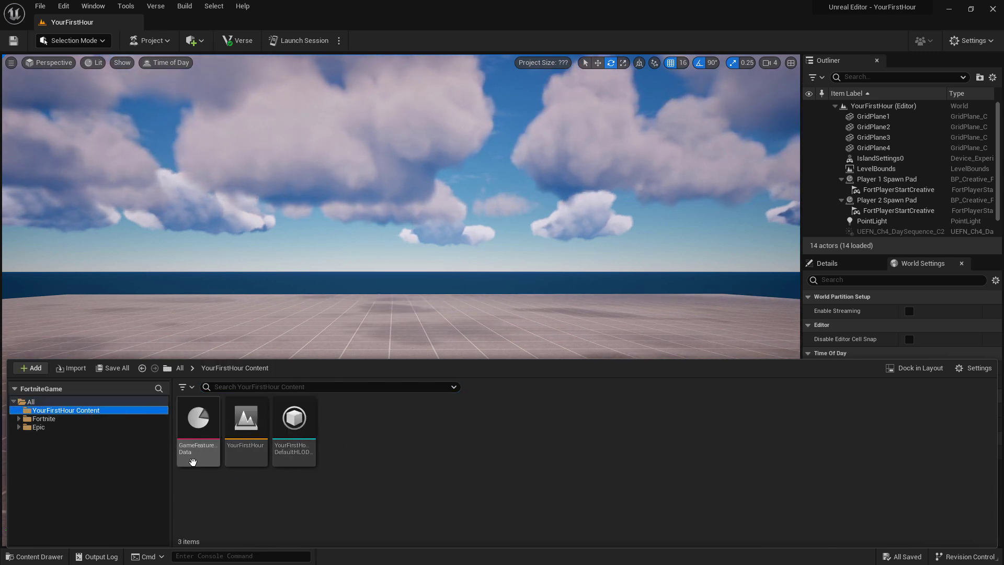
left_click(45, 419)
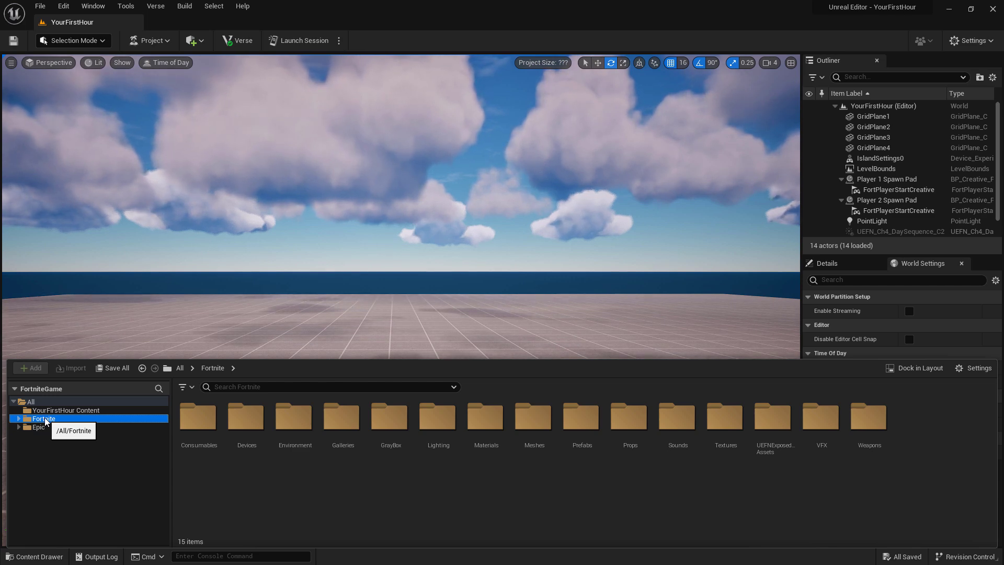
left_click(39, 427)
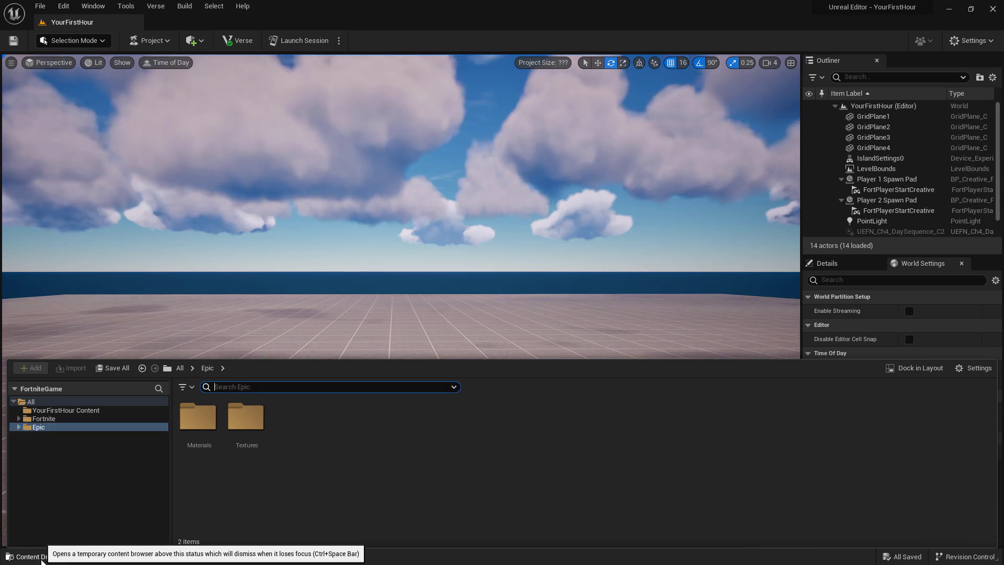
left_click(42, 559)
left_click(42, 558)
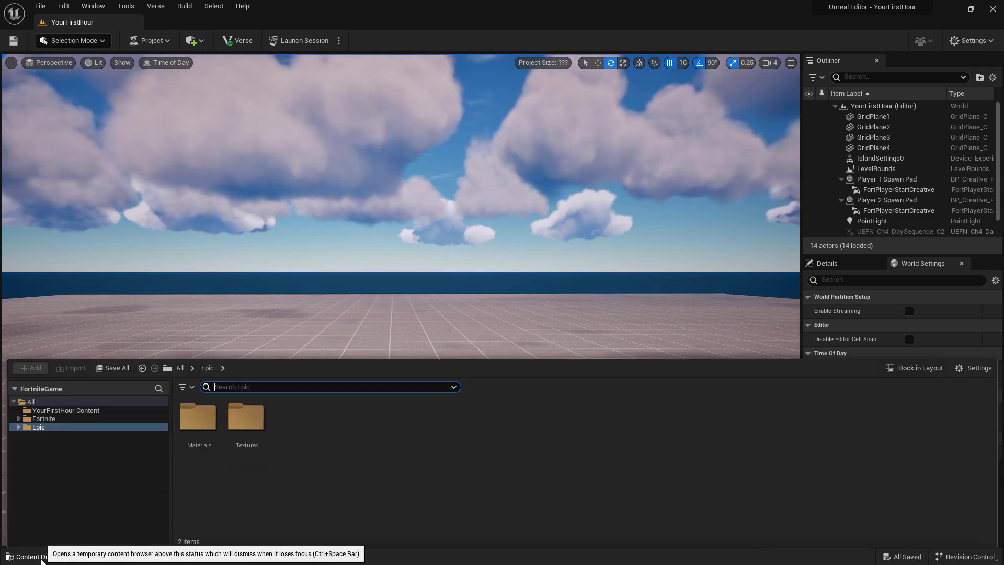
- Dock the Content Browser below the viewport and move World Settings into a narrow column on the viewport's left side
left_click(914, 368)
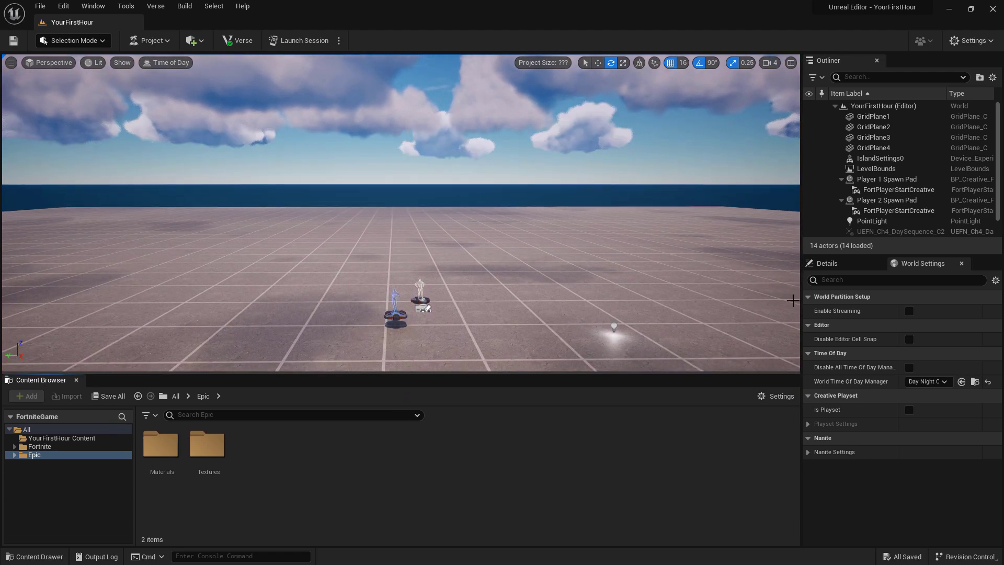
left_click_drag(795, 301, 791, 298)
left_click_drag(903, 263, 286, 186)
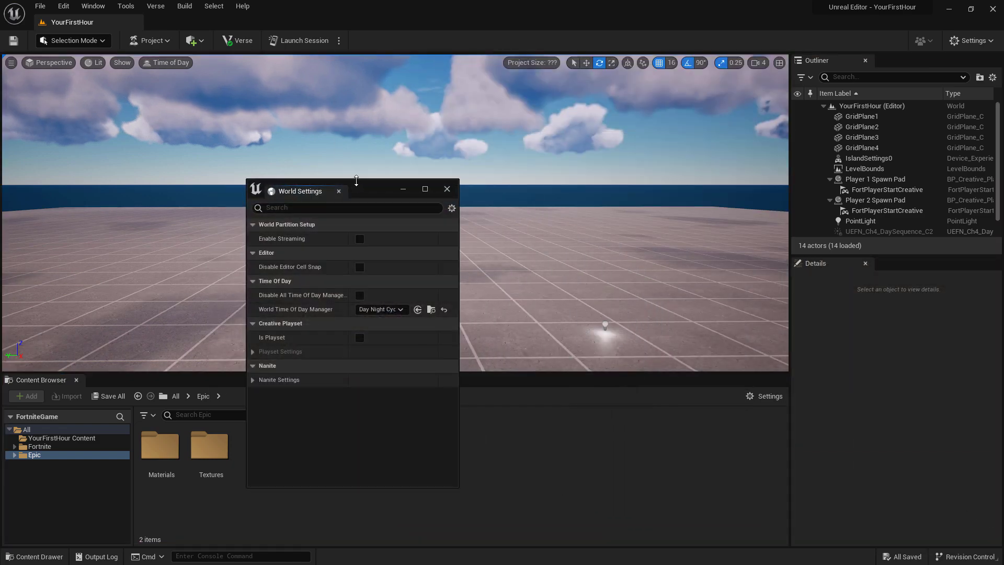
left_click_drag(358, 187, 36, 144)
left_click_drag(397, 192, 158, 181)
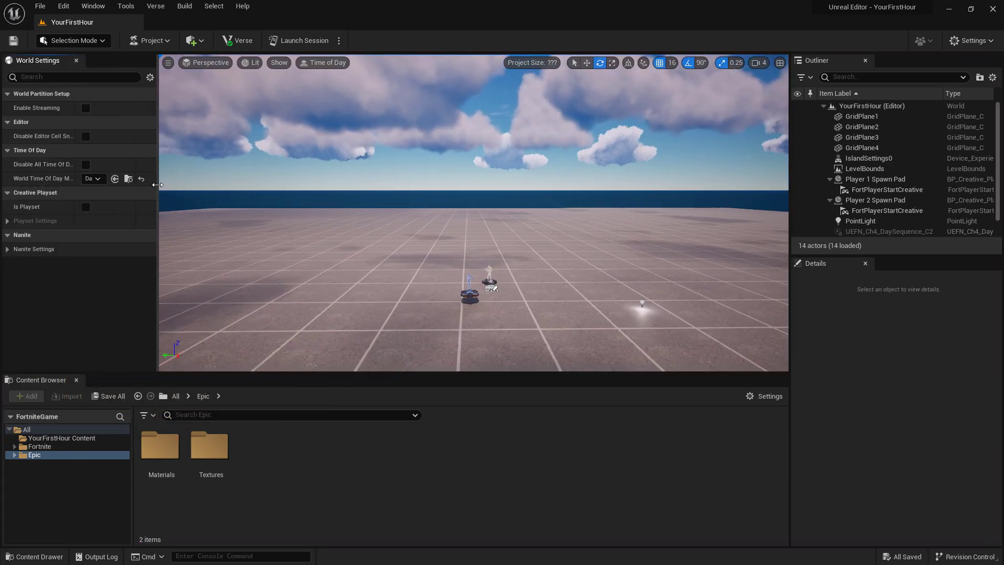
- Load the Default Editor Layout to reset the arrangement of the editor panels
left_click(93, 5)
mouse_move(177, 208)
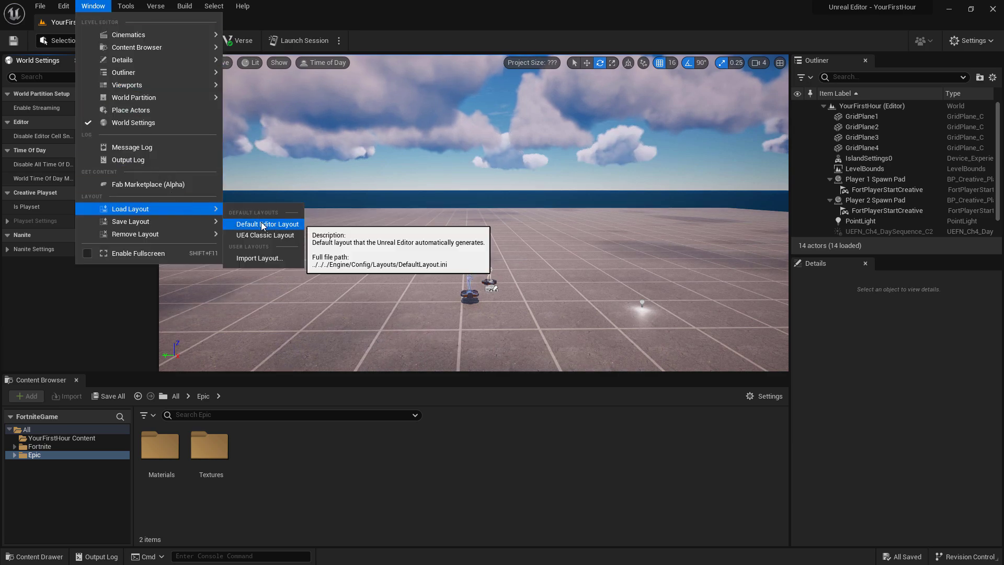
left_click(261, 222)
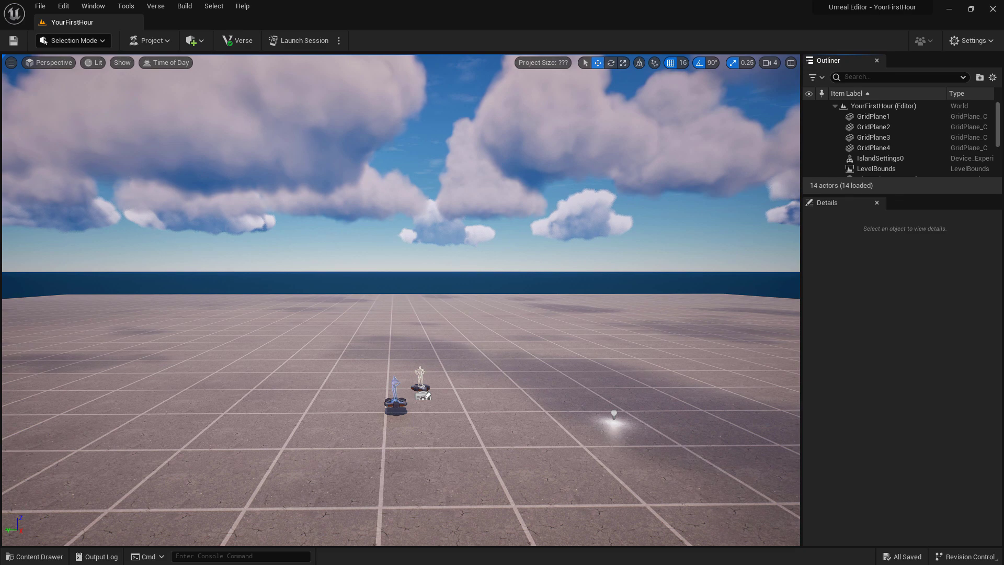